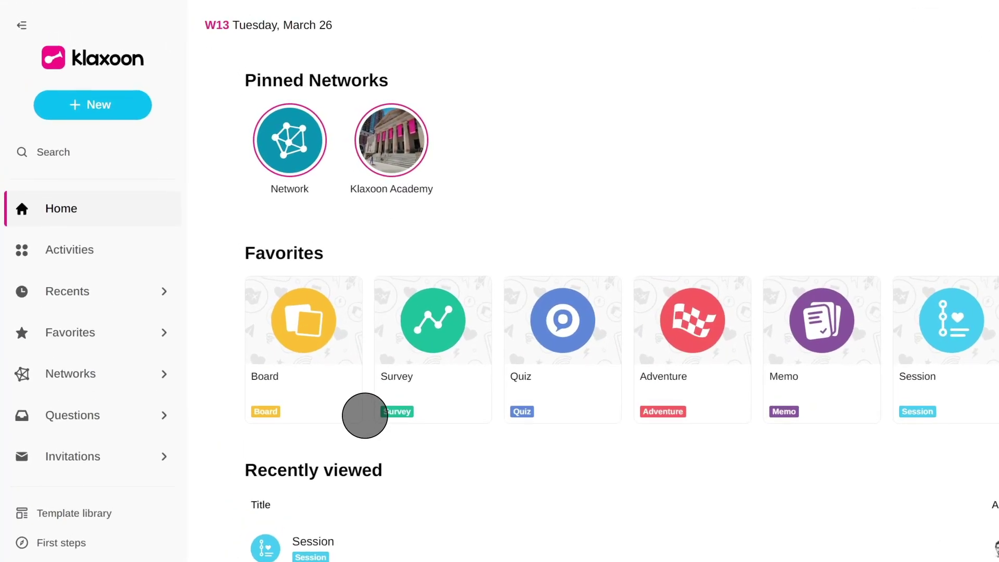
Start a new Board, browsing the template library before closing it.
click(116, 107)
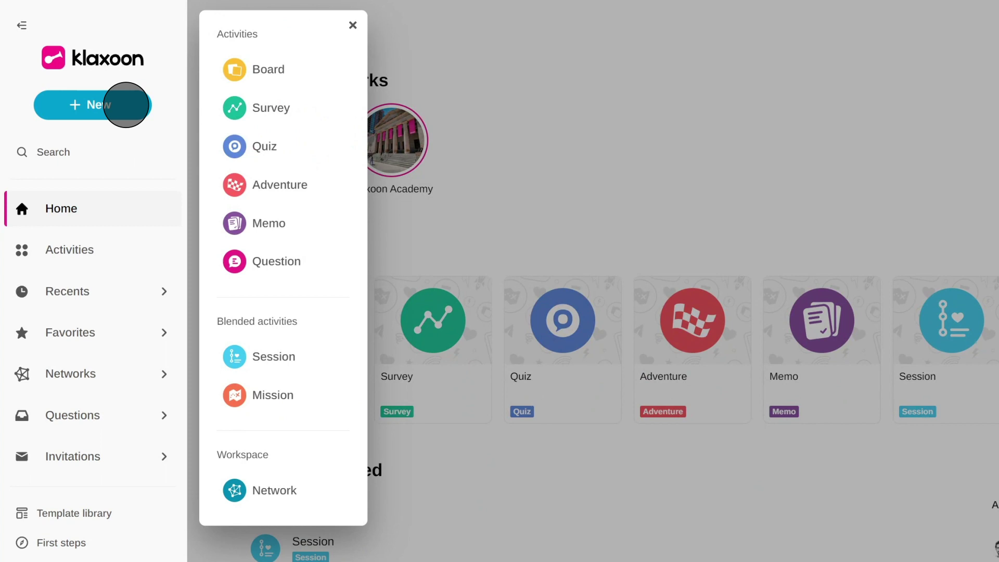
click(320, 72)
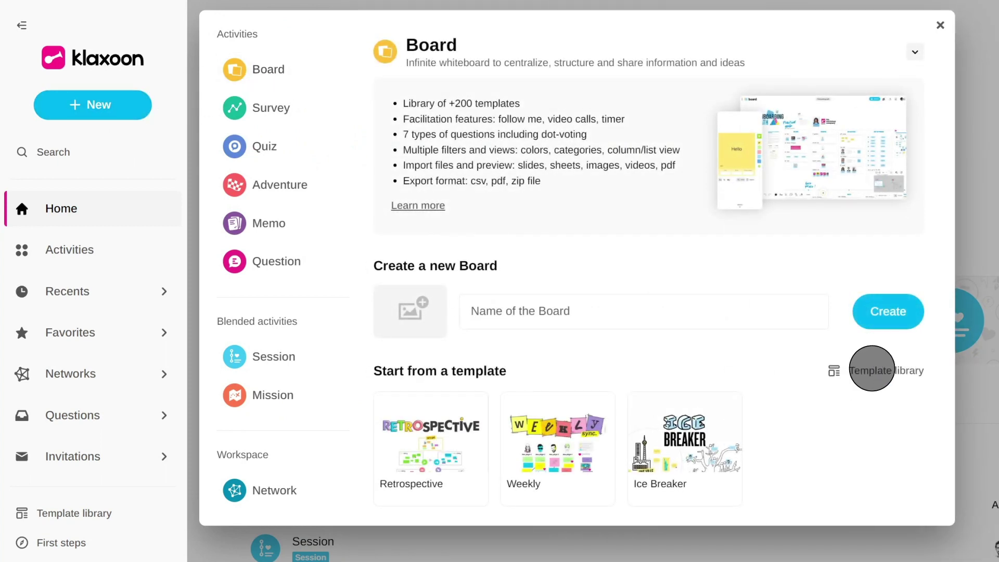
click(871, 370)
drag(825, 200, 826, 394)
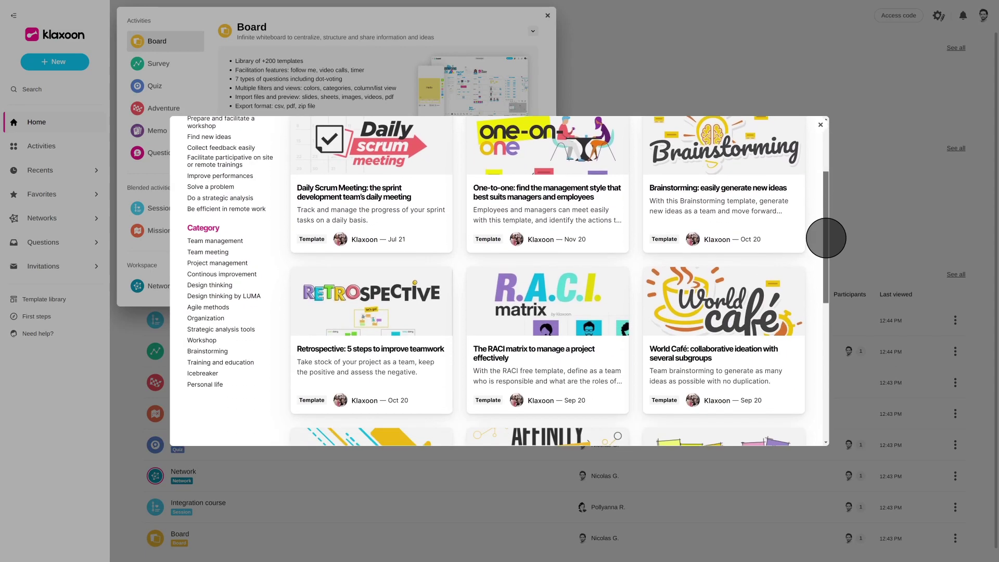
scroll(826, 396, down, 3)
click(820, 125)
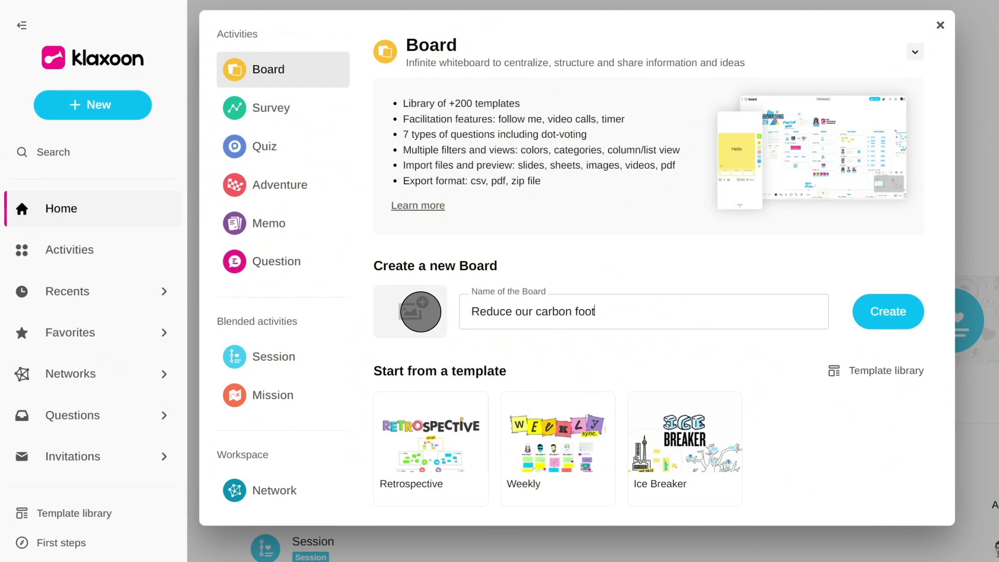
text(print)
Add Tree.png as the cover and create the 'Reduce our carbon footprint' board.
click(420, 311)
click(523, 260)
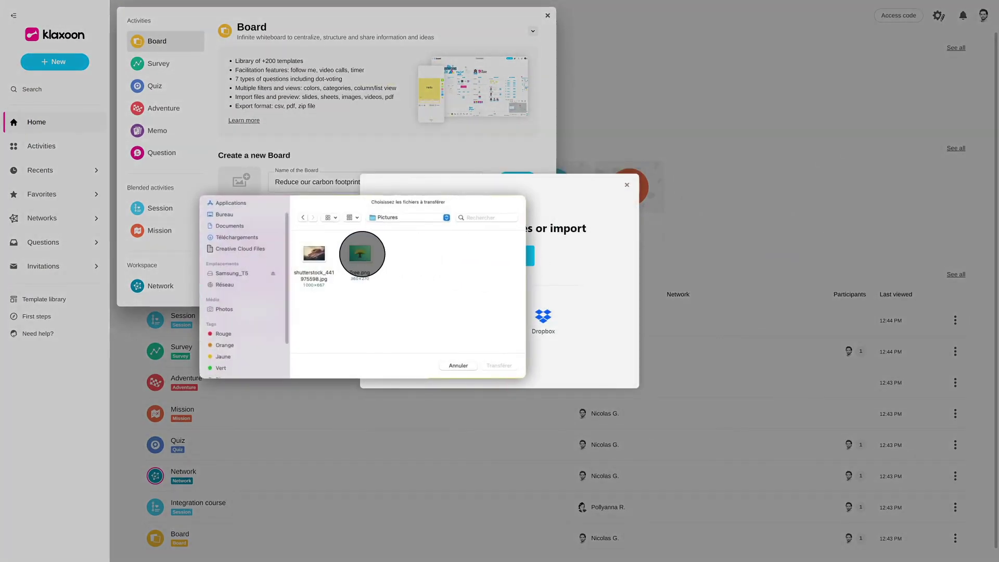
click(508, 367)
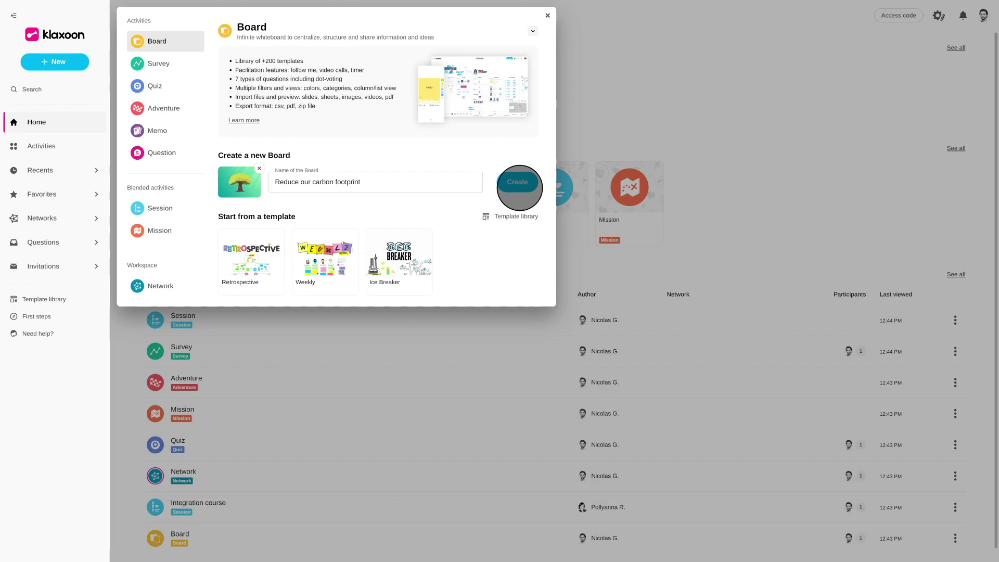
click(518, 186)
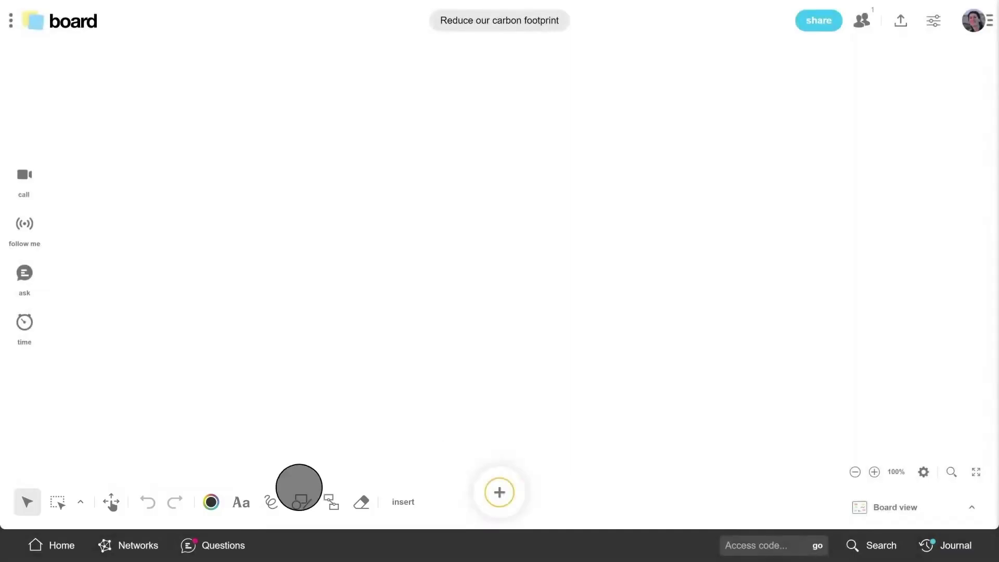
Add an enlarged Permanent Marker title with its second line coloured green.
click(241, 501)
click(230, 179)
click(295, 150)
scroll(334, 286, down, 3)
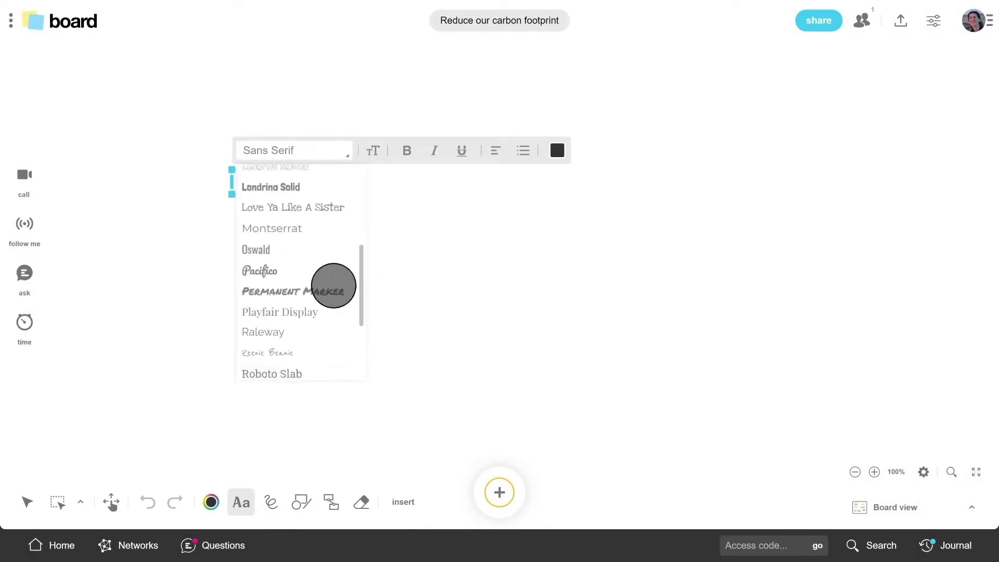
click(333, 286)
text(Reduce our carbon footprint)
key(shift+Home)
click(557, 150)
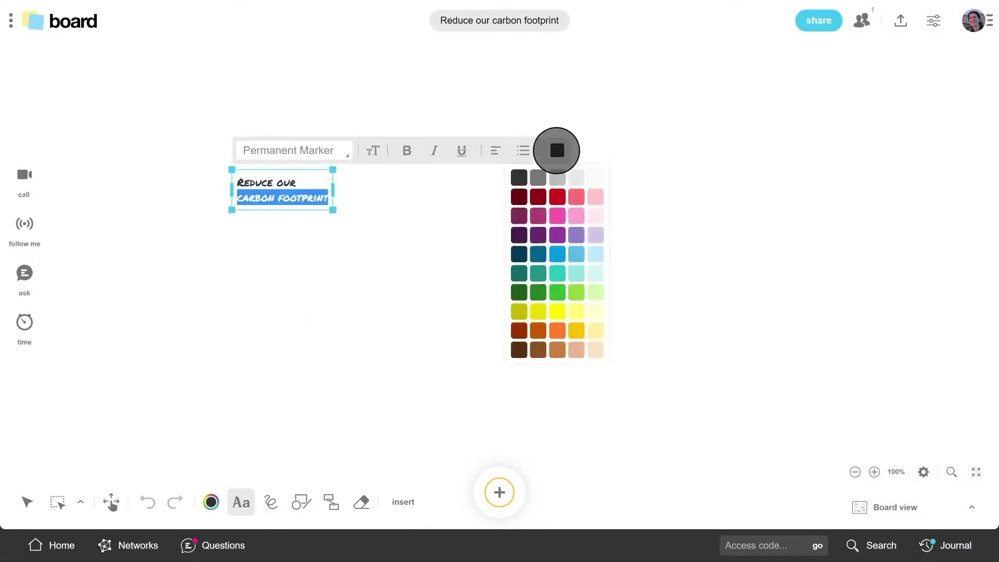
click(578, 291)
drag(333, 210, 457, 236)
Draw a large green circle right of the title with a text box inside.
click(301, 502)
click(302, 443)
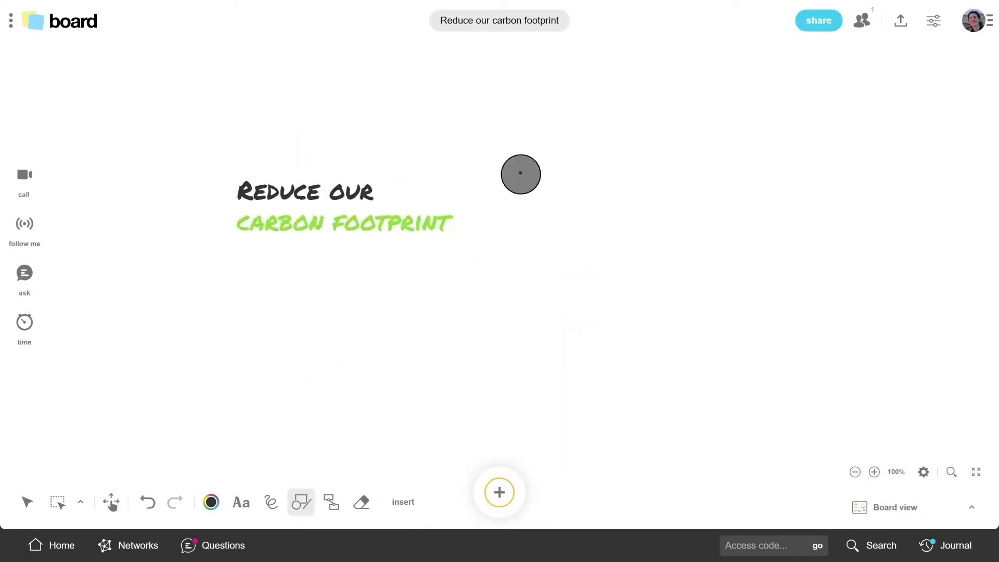
drag(520, 172, 745, 399)
click(482, 115)
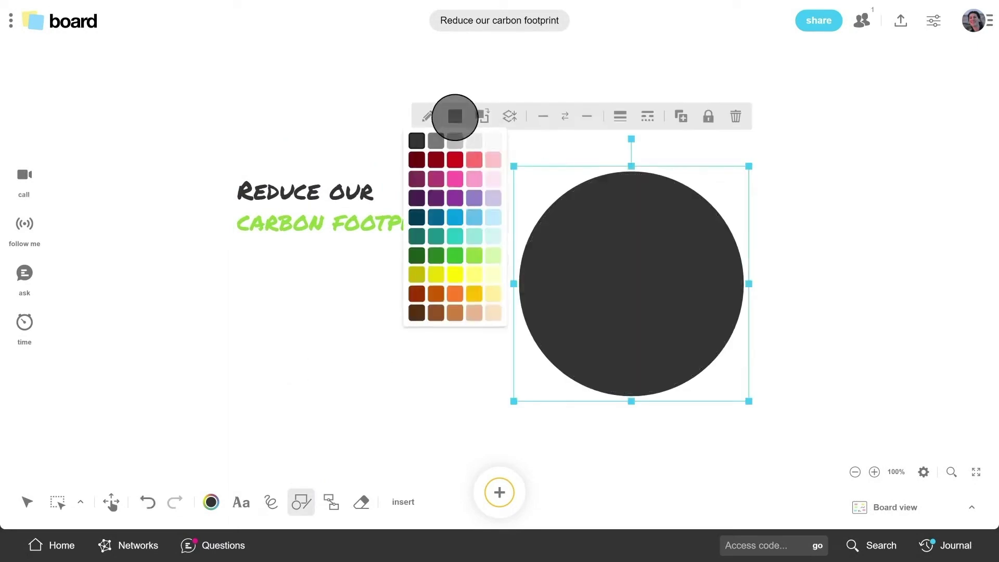
click(474, 254)
key(t)
click(558, 288)
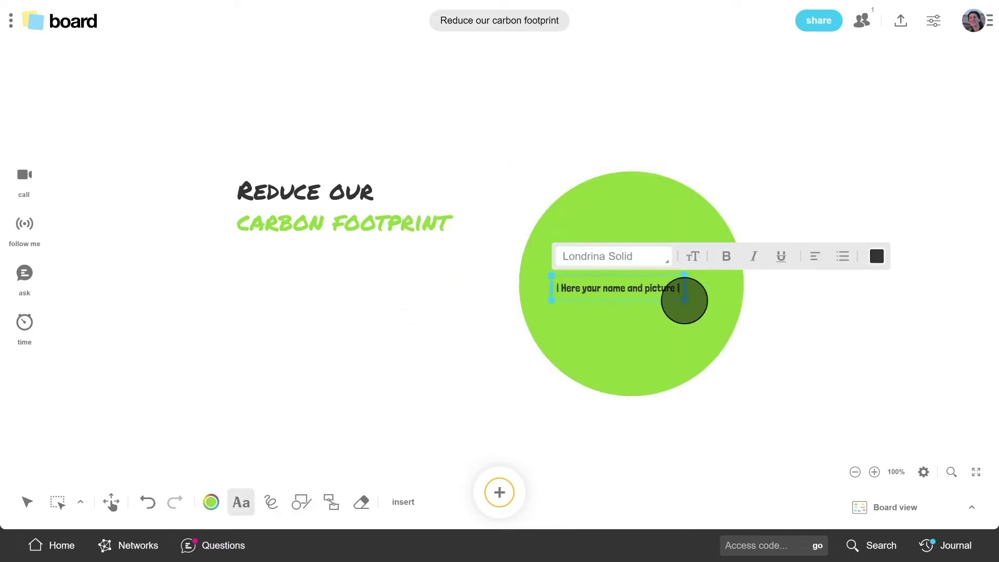
key(Escape)
key(Escape)
Post a photo idea note and move it into the green circle.
click(500, 491)
click(408, 396)
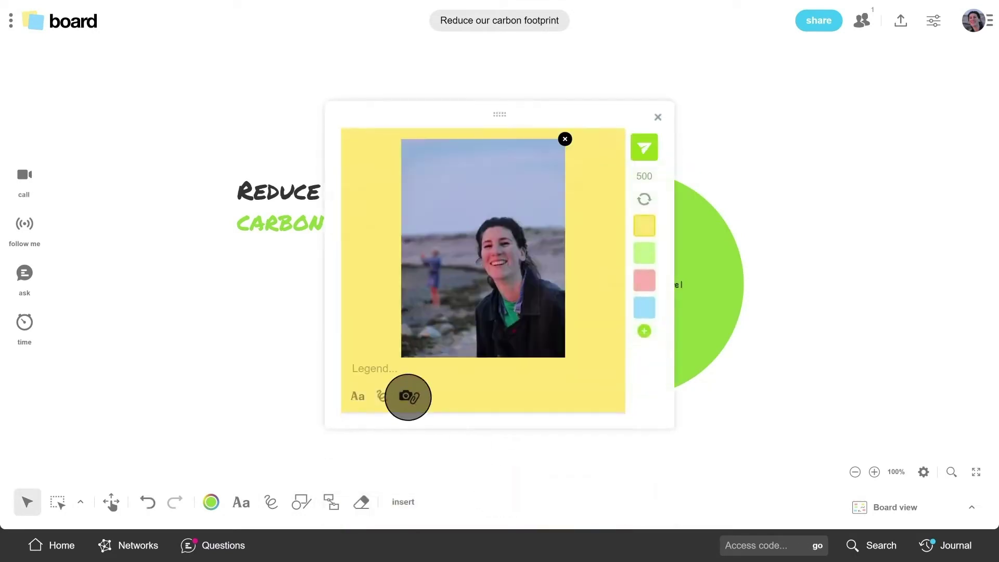
click(643, 148)
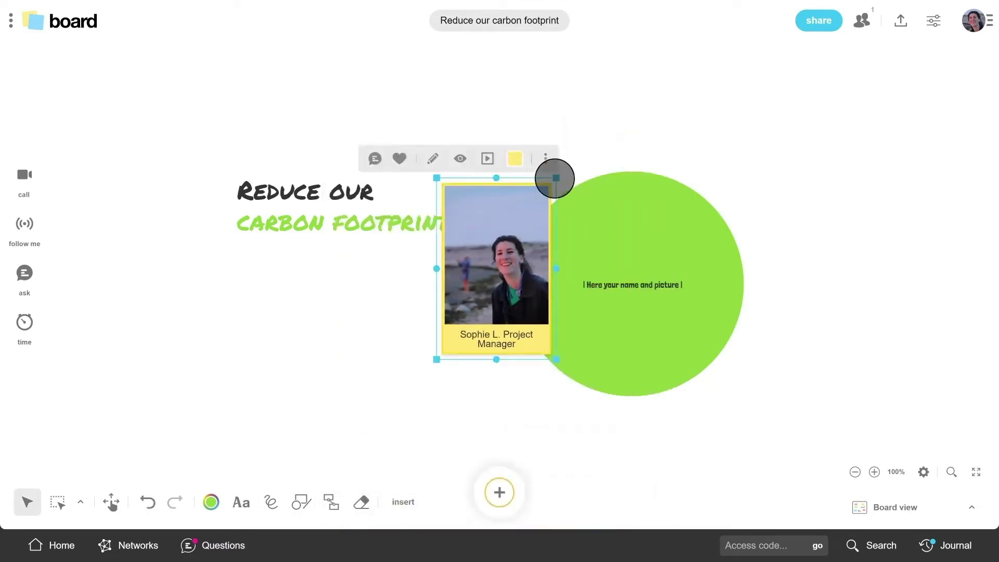
drag(508, 161, 765, 411)
scroll(766, 410, down, 3)
Move the circle lower left and insert a resized concentric priority template.
drag(699, 270, 570, 374)
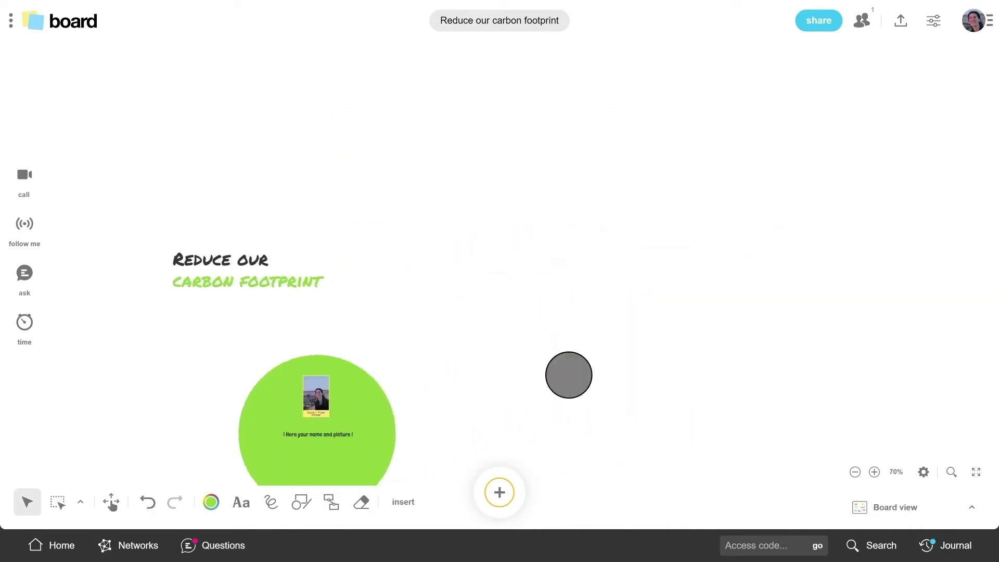
click(403, 502)
click(426, 464)
scroll(440, 242, down, 5)
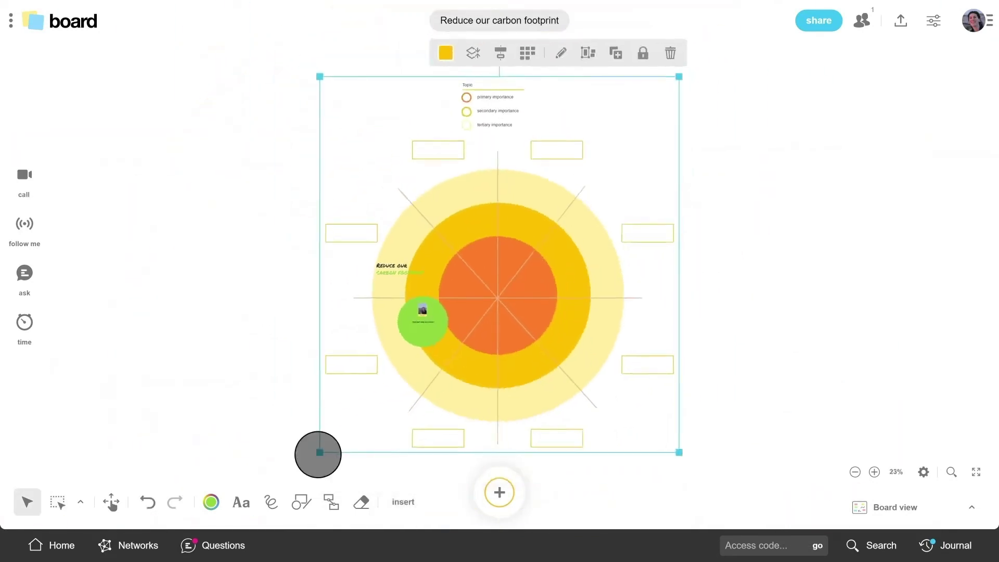
drag(317, 453, 513, 259)
drag(571, 359, 657, 98)
Add a green-yellow gradient panel on the right headed 'Feedback & actions'.
click(402, 502)
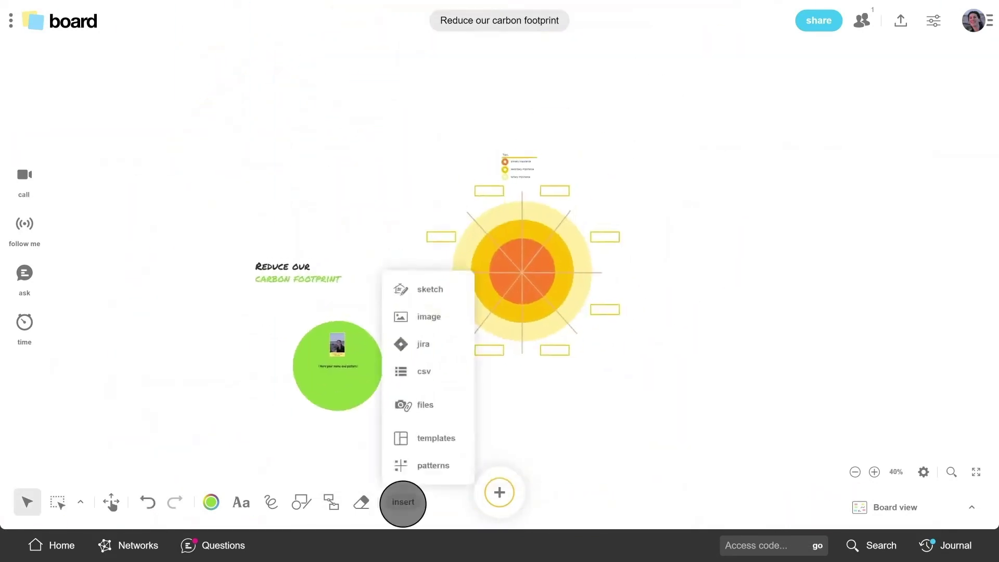
click(426, 437)
click(547, 250)
drag(440, 232, 815, 224)
double_click(815, 223)
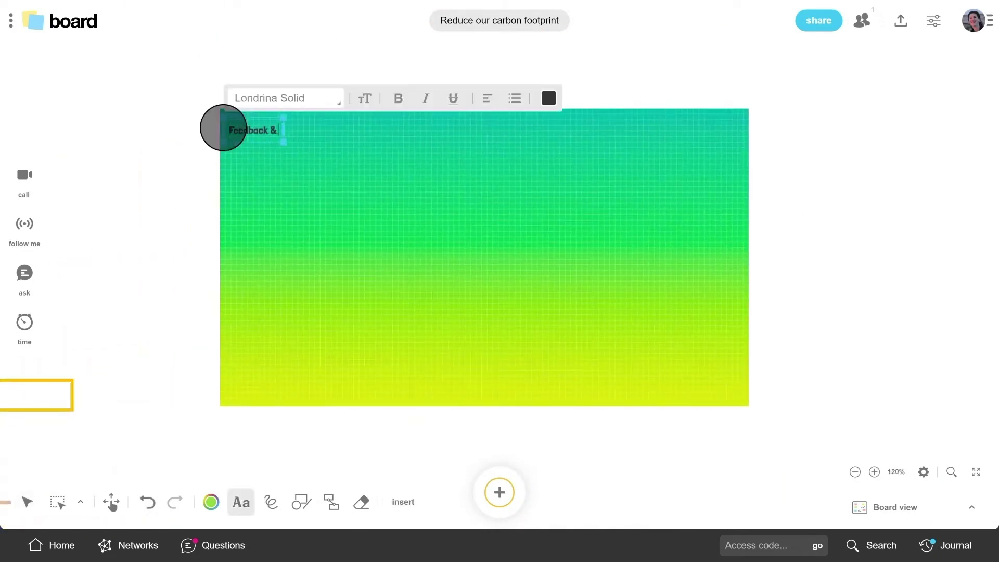
mouse_move(315, 141)
mouse_down()
mouse_move(364, 133)
mouse_move(413, 151)
mouse_up()
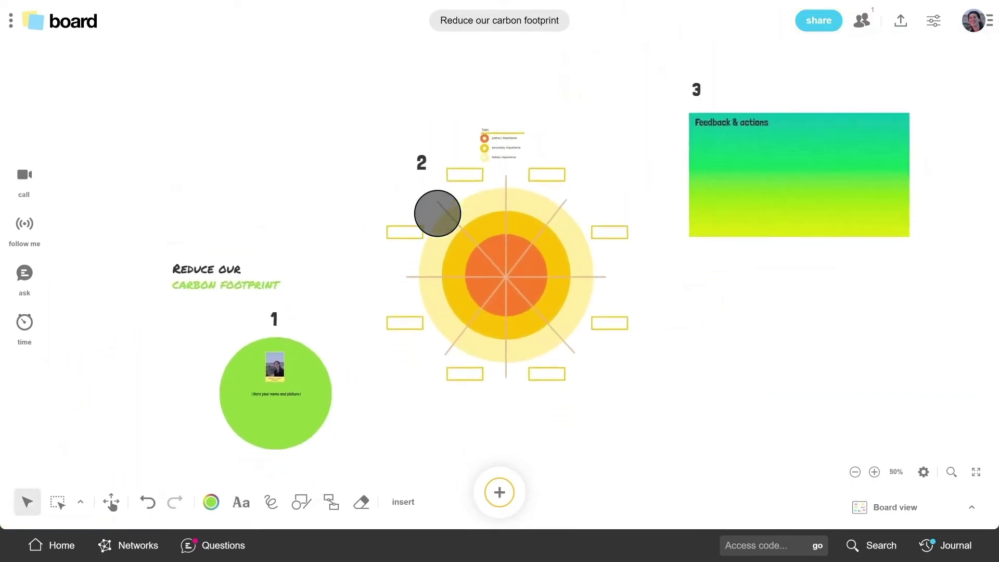
Invite two addresses and a suggested colleague, and share the board.
click(816, 26)
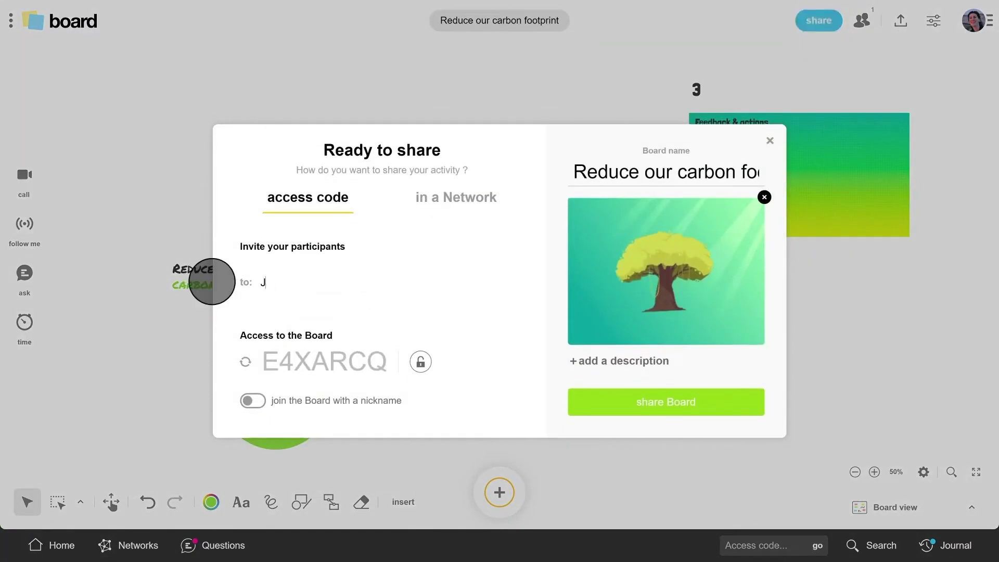
key(Return)
key(Return)
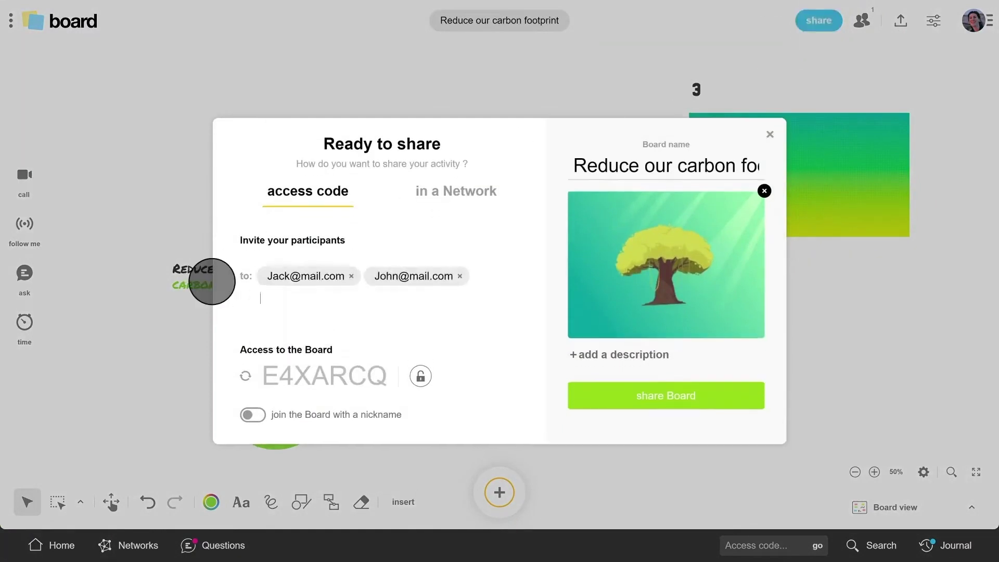
text(Maria J)
click(315, 334)
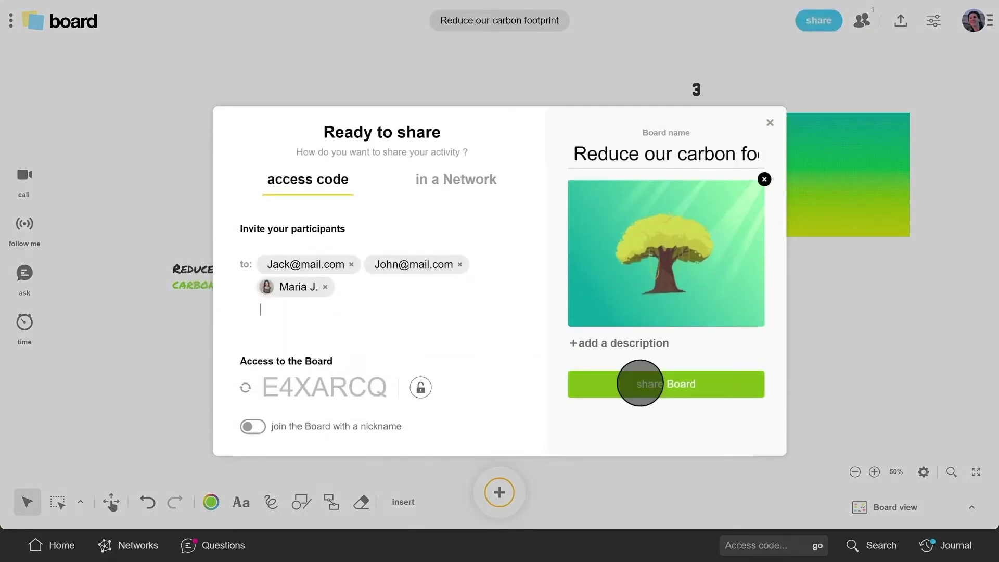
click(641, 382)
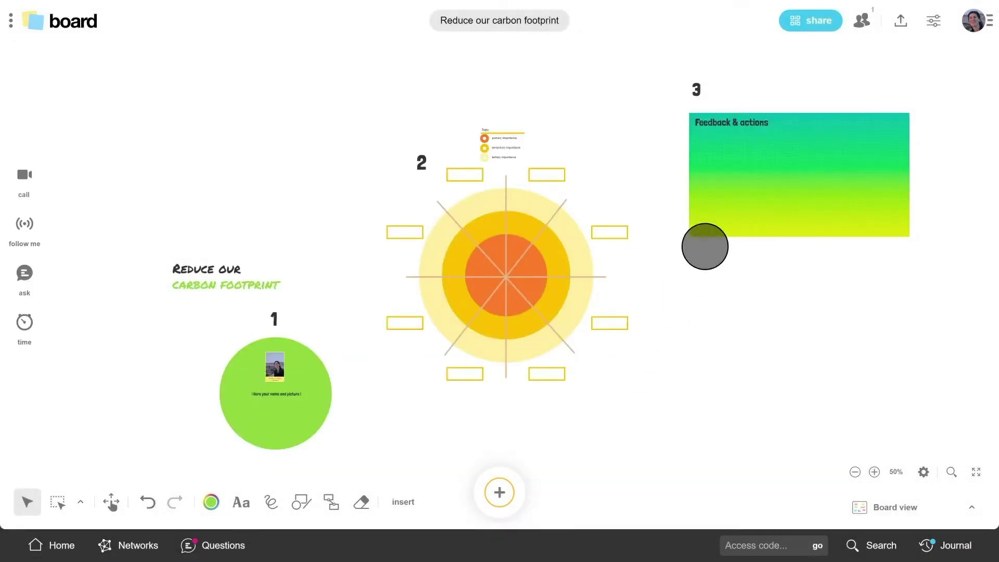
click(810, 22)
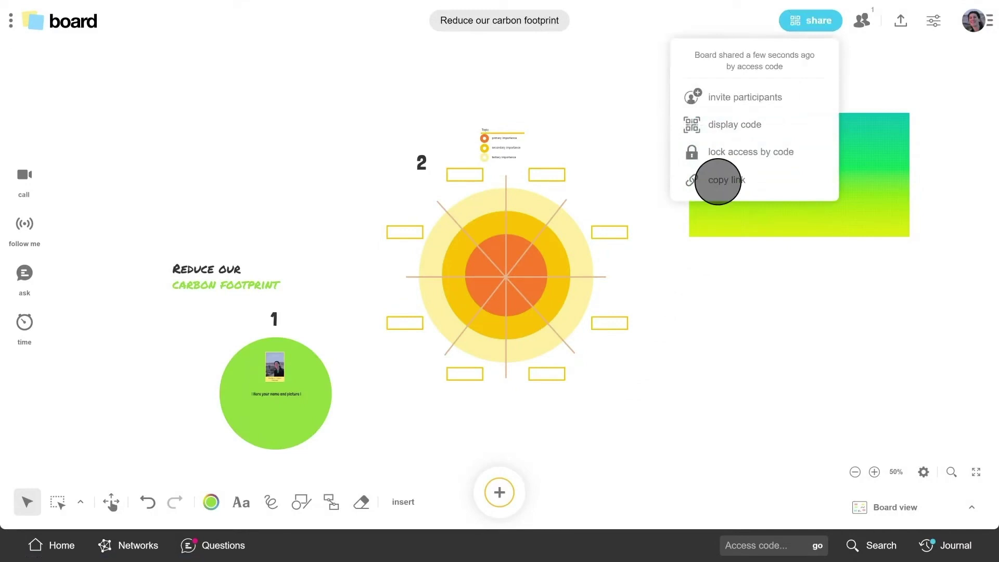
click(738, 126)
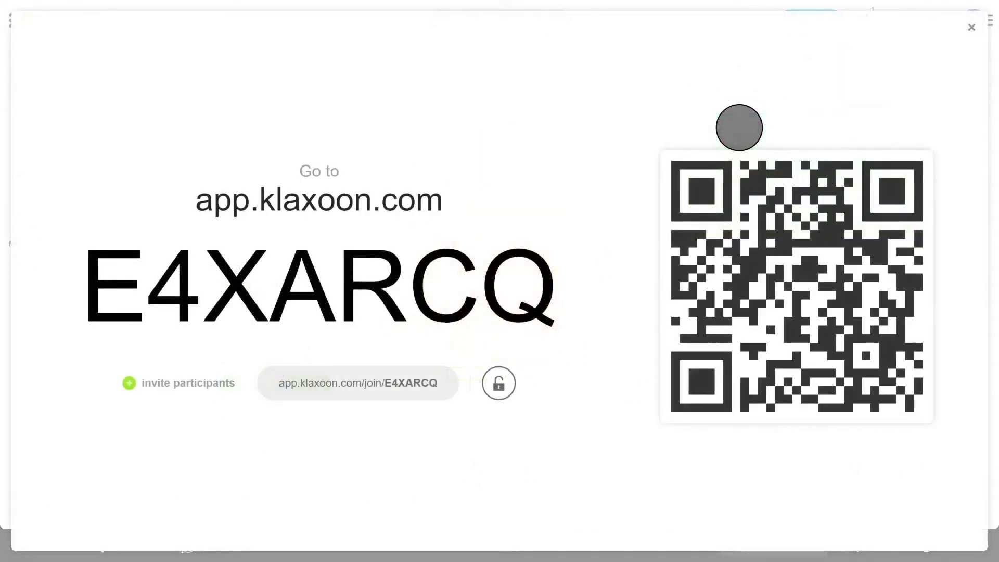
click(971, 28)
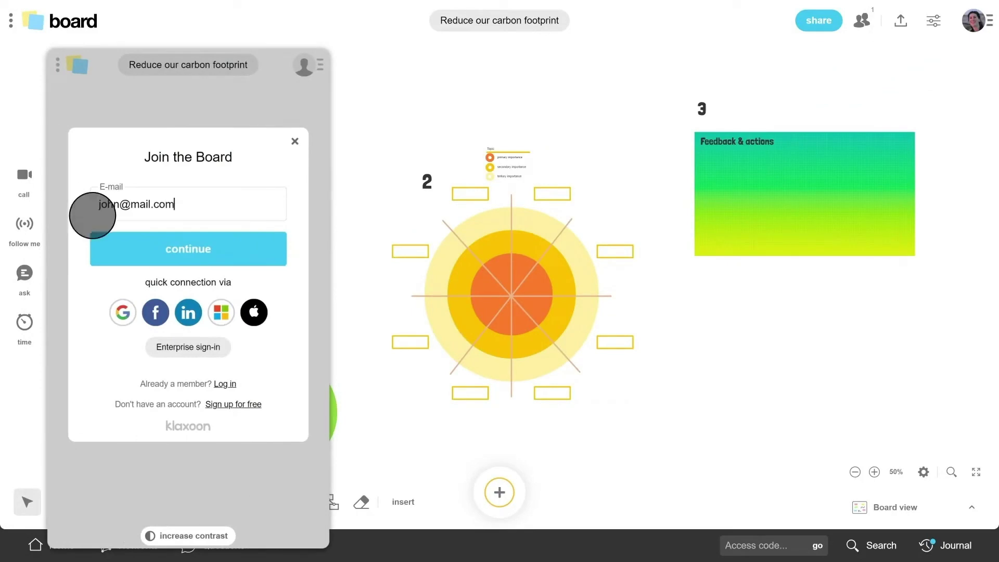
Join the board as guest John, accepting the terms and dismissing the welcome.
click(177, 248)
click(180, 298)
text(M)
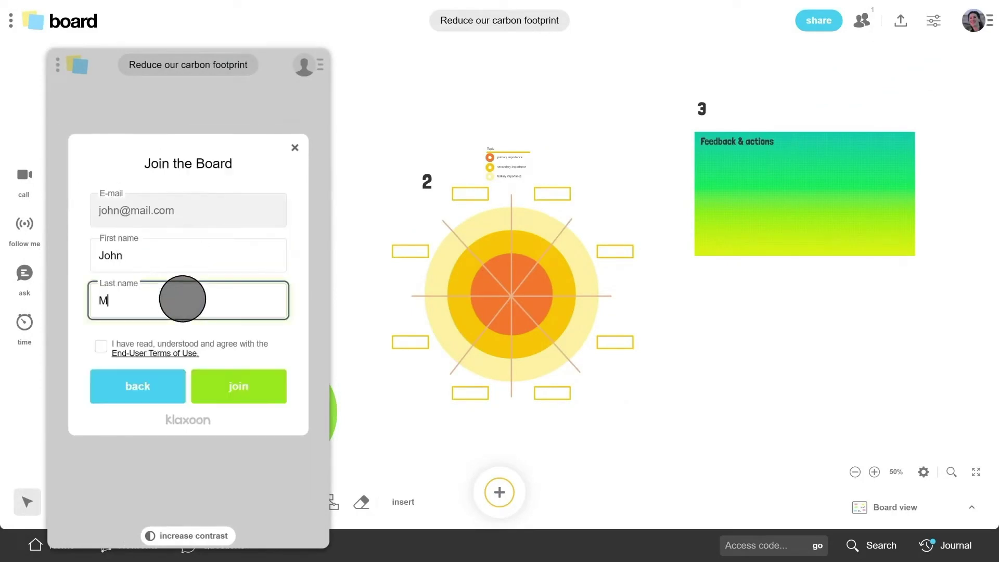
click(101, 345)
click(239, 386)
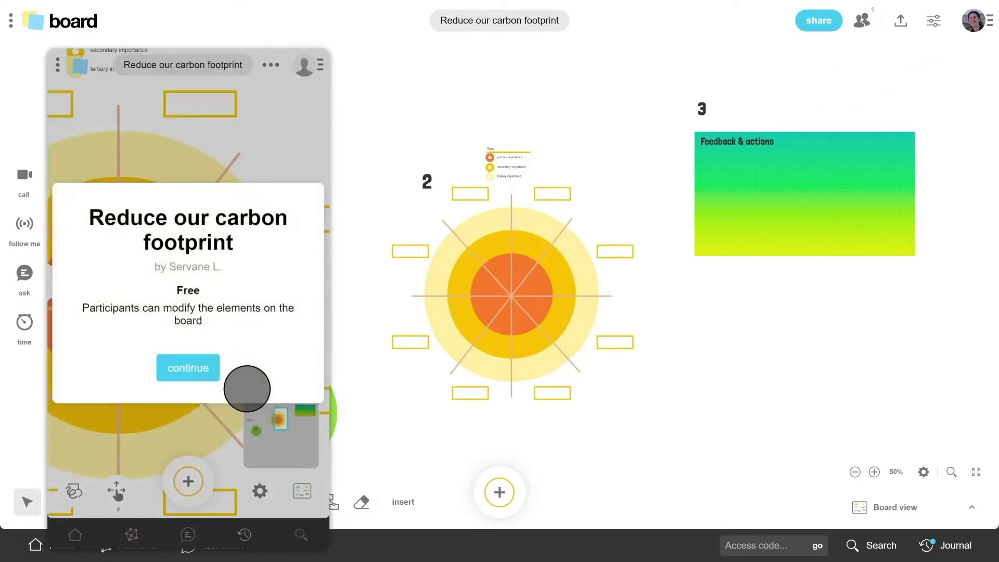
click(188, 373)
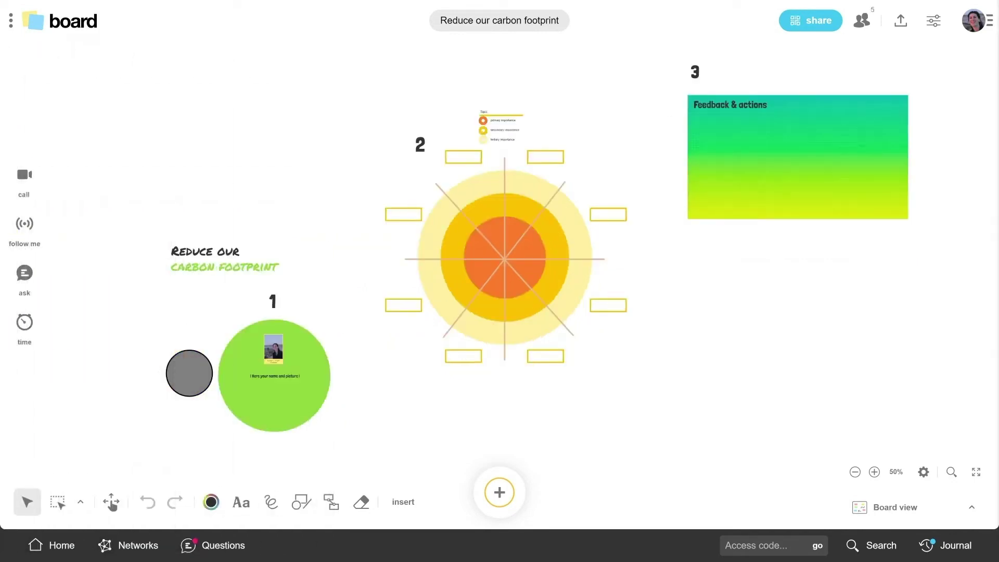
Start an unlimited-duration live call and enlarge the participants' video feeds.
click(24, 174)
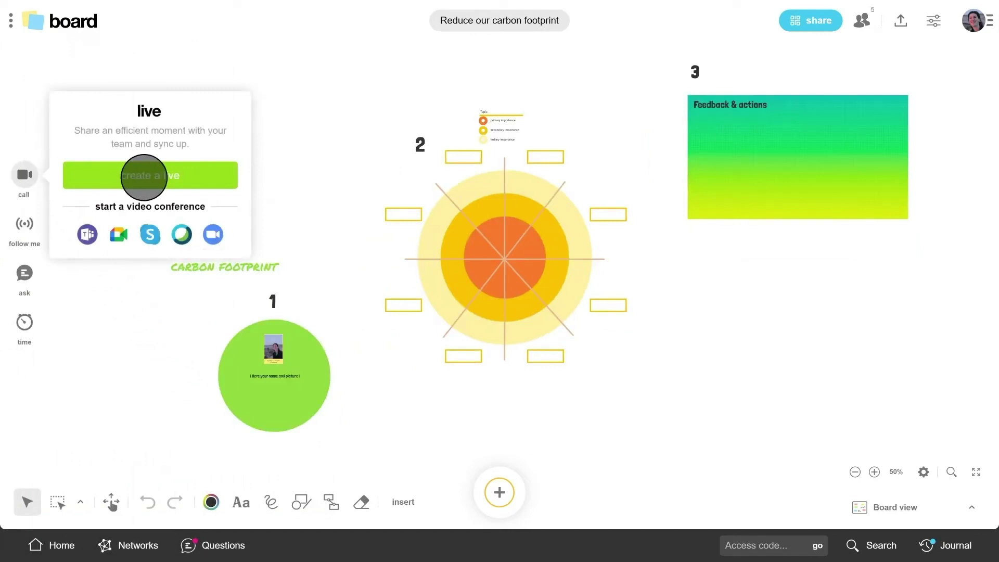
click(144, 176)
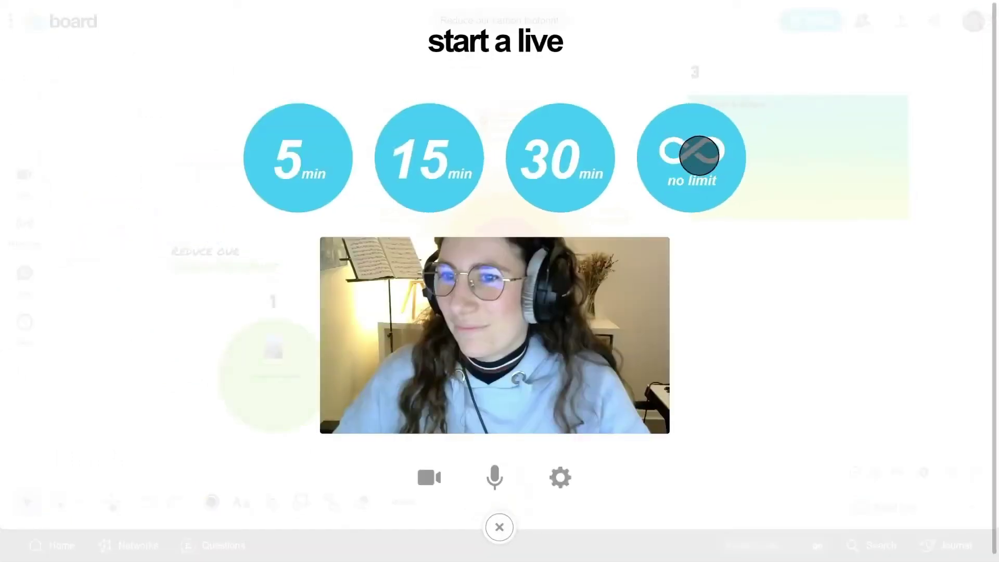
click(700, 156)
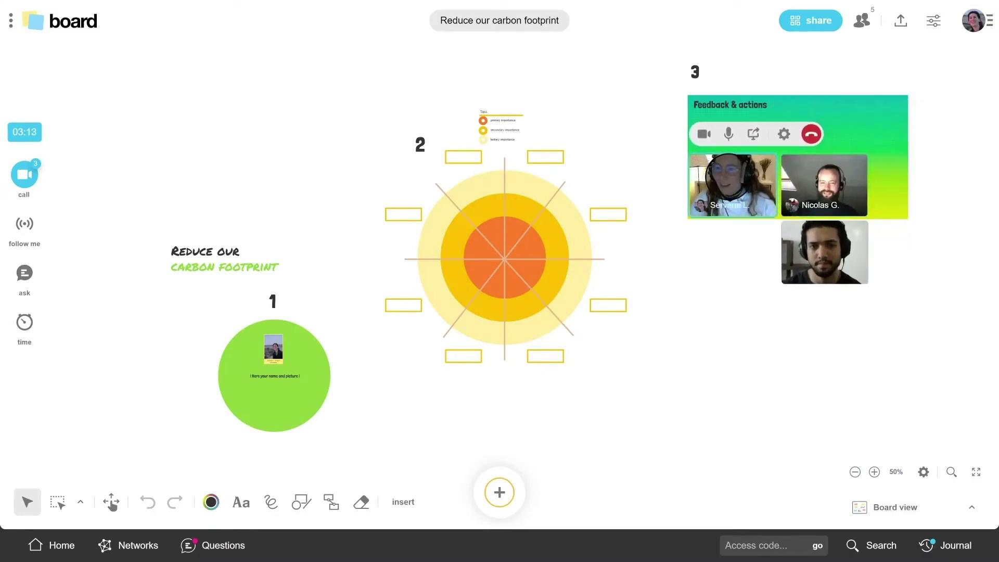
mouse_move(866, 279)
mouse_down()
mouse_move(938, 334)
mouse_move(814, 359)
mouse_move(931, 302)
mouse_up()
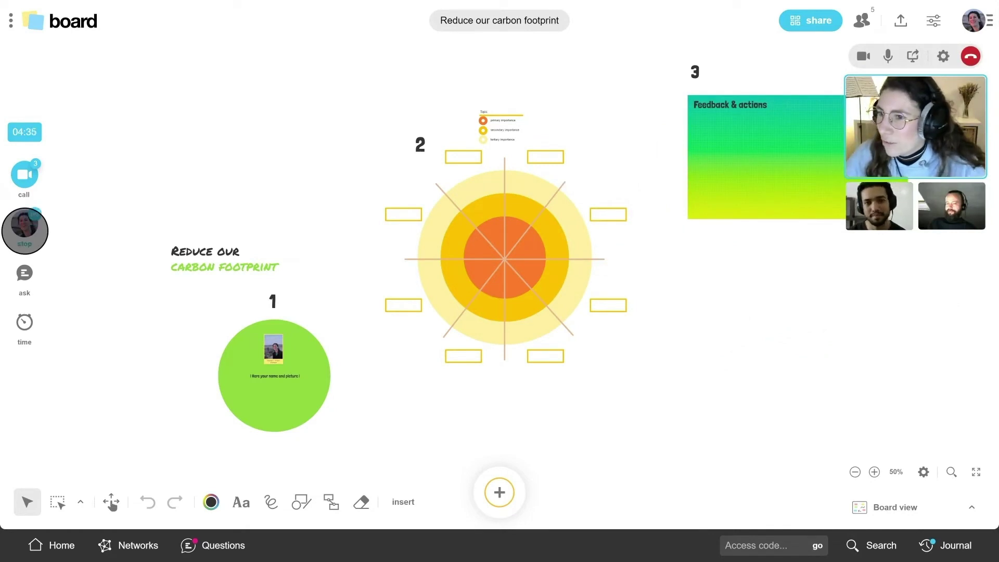
scroll(510, 268, up, 5)
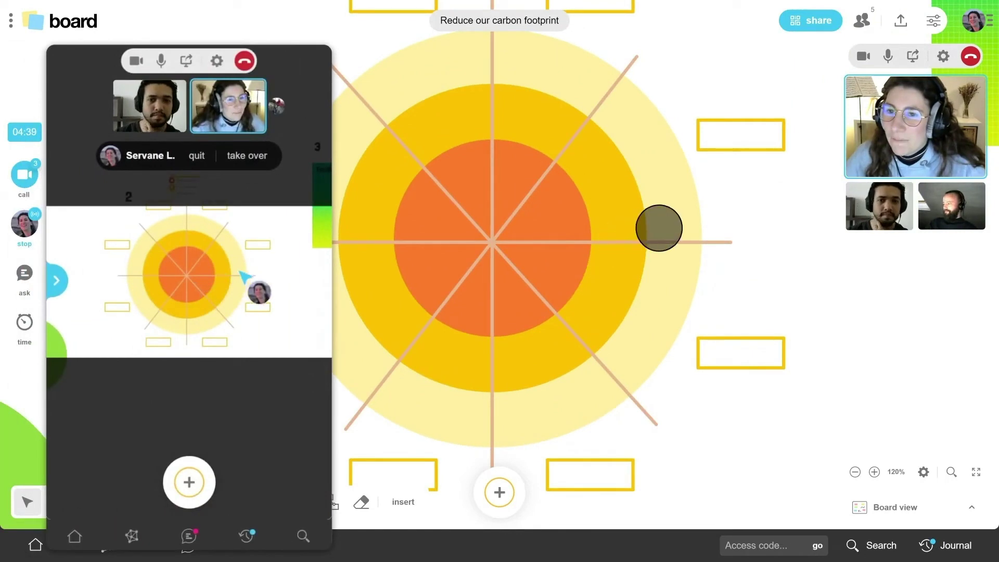
scroll(714, 205, down, 3)
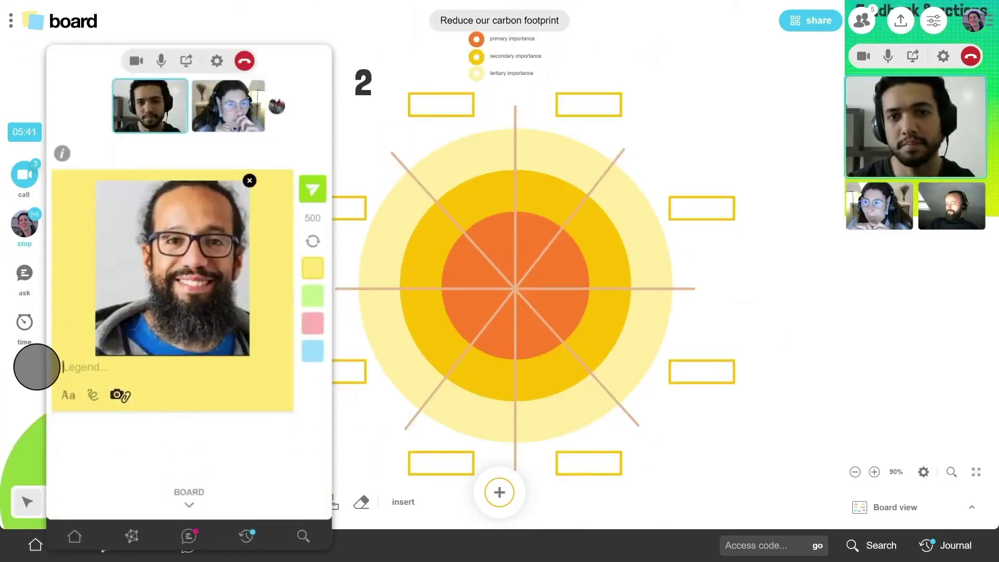
text(Motion Designer)
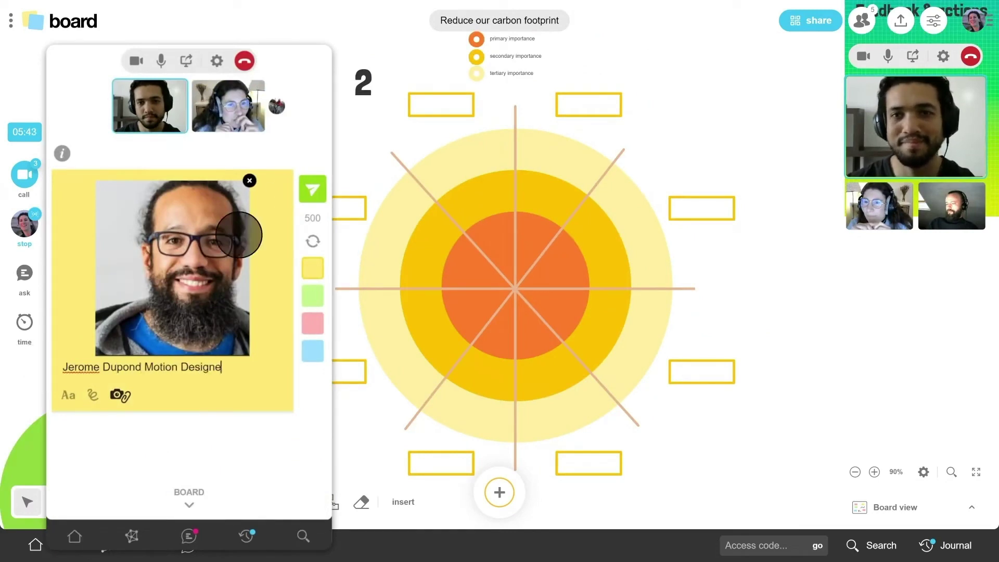
click(312, 190)
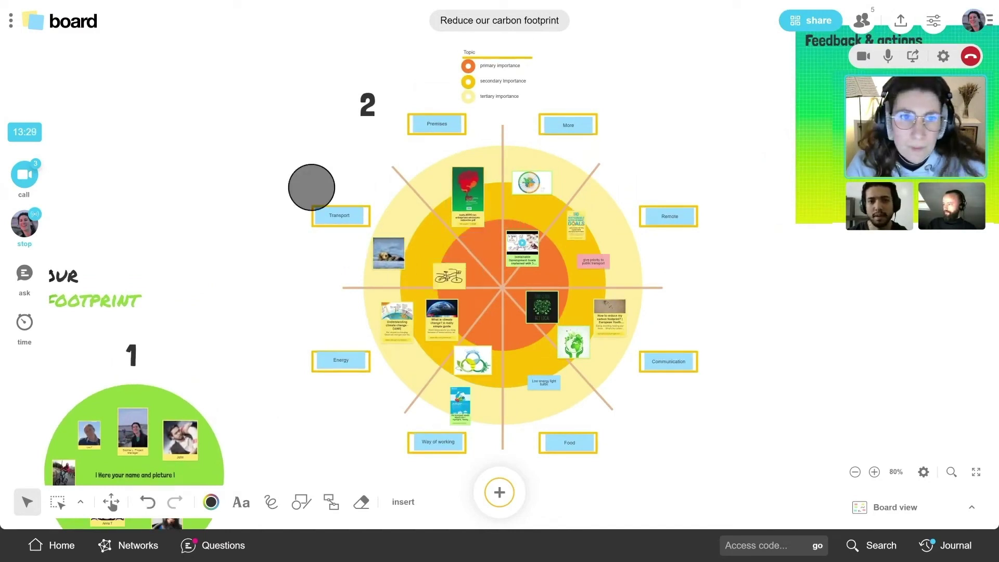
Insert the seedling photo and place it right of the diagram.
click(402, 502)
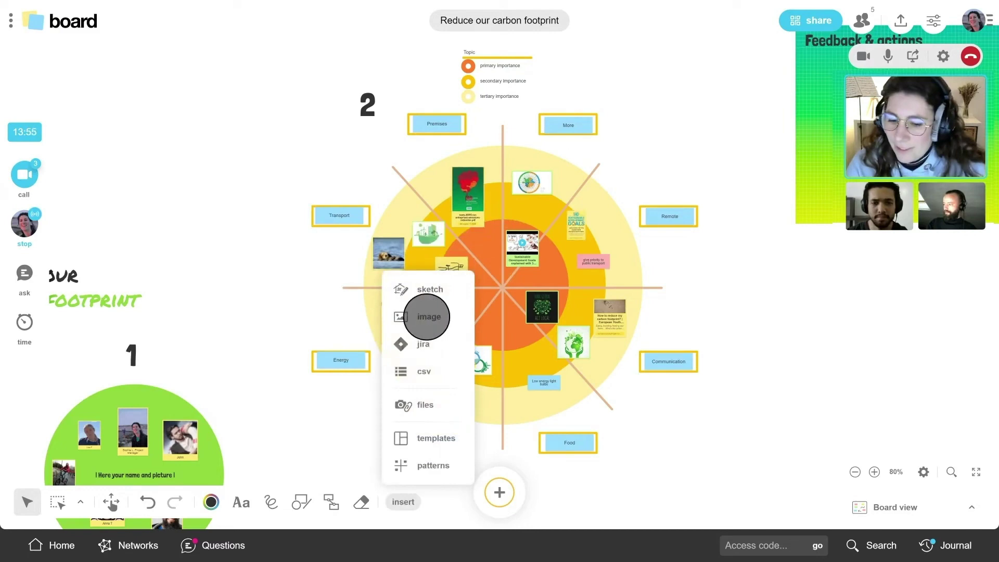
click(424, 314)
mouse_move(426, 307)
mouse_down()
mouse_move(729, 408)
mouse_move(633, 277)
mouse_up()
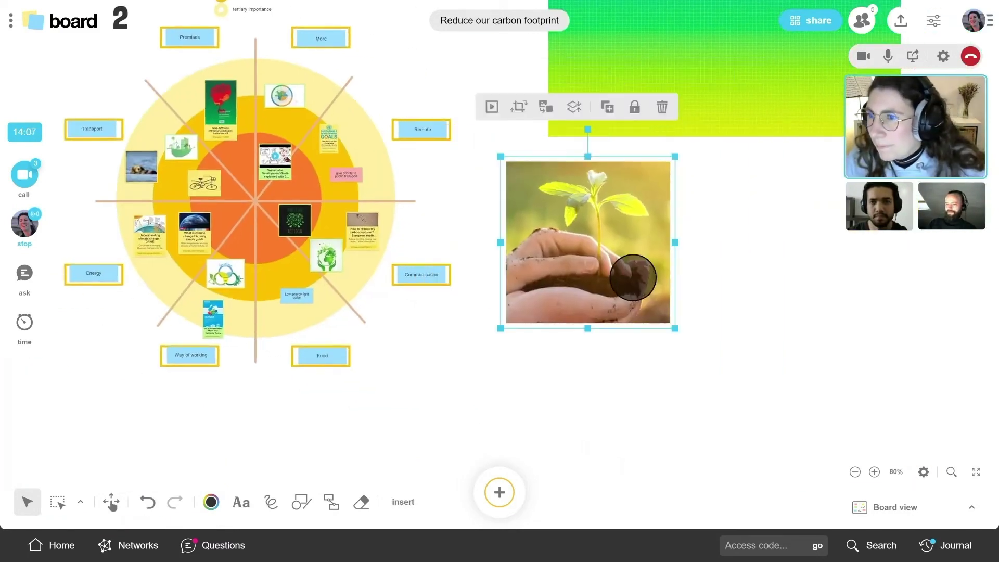
Trim two edges of the seedling photo and shrink it.
click(519, 108)
drag(691, 232, 671, 232)
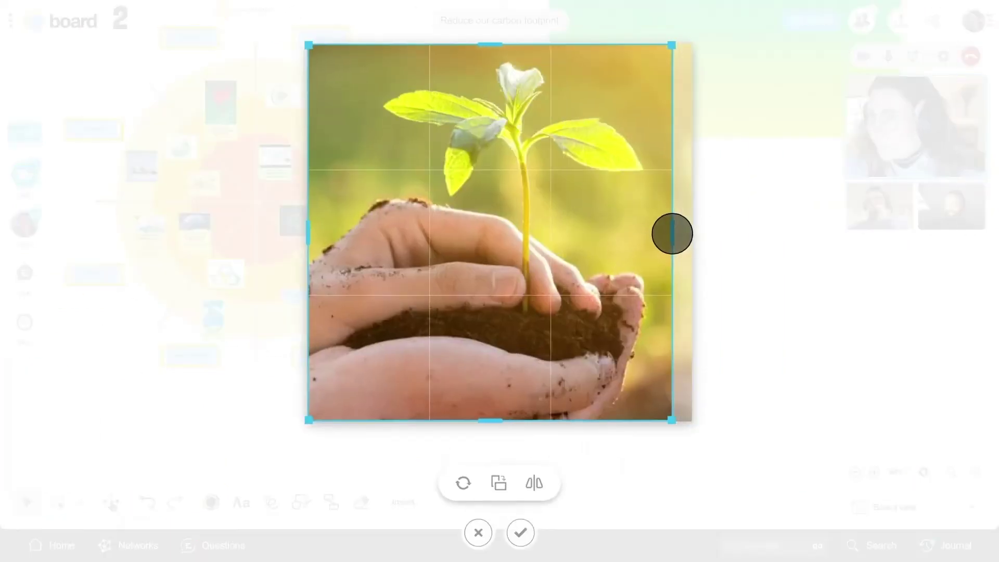
drag(307, 197, 322, 198)
click(520, 532)
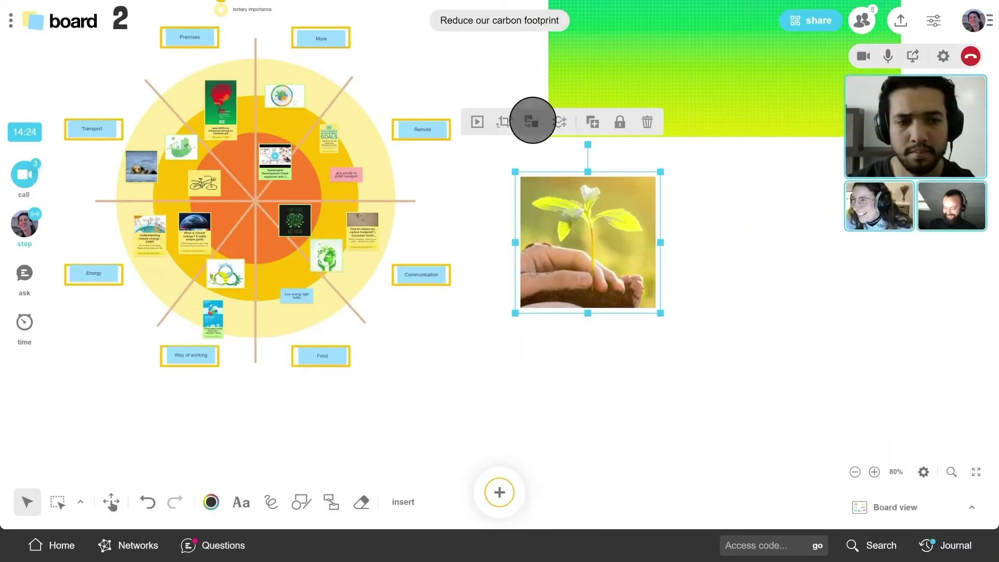
click(533, 121)
mouse_move(660, 313)
mouse_down()
mouse_move(552, 207)
mouse_move(311, 185)
mouse_up()
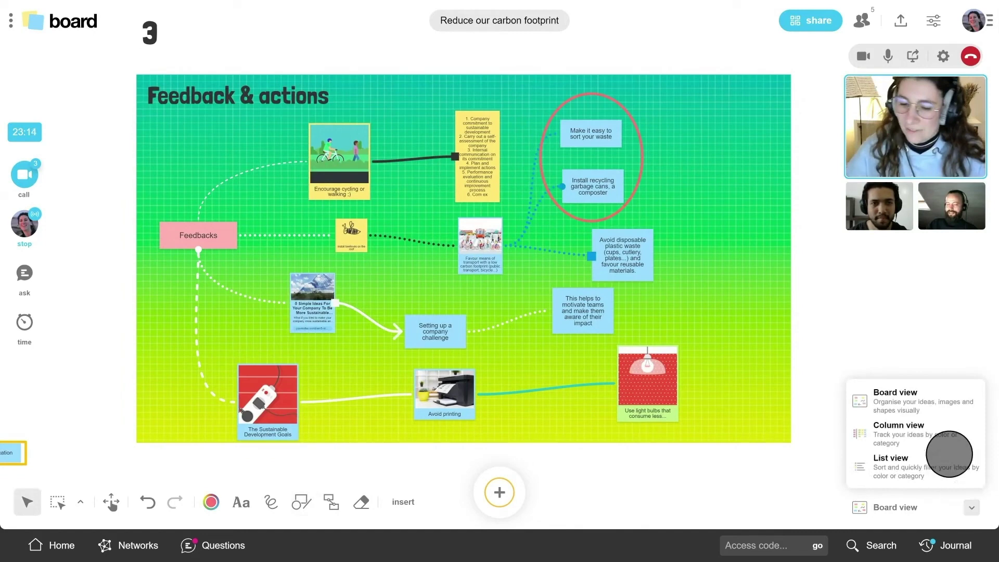
click(939, 431)
click(965, 60)
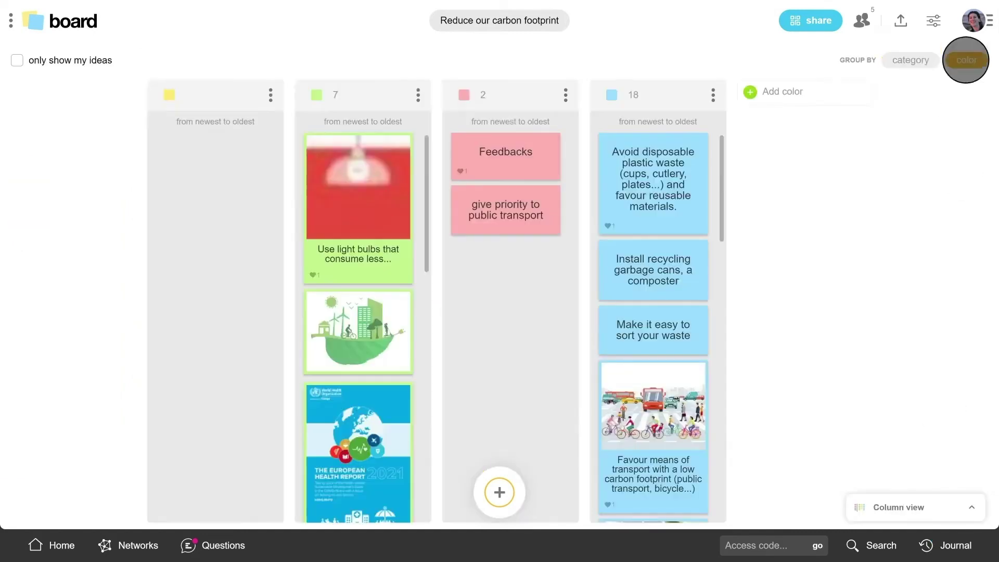
click(972, 508)
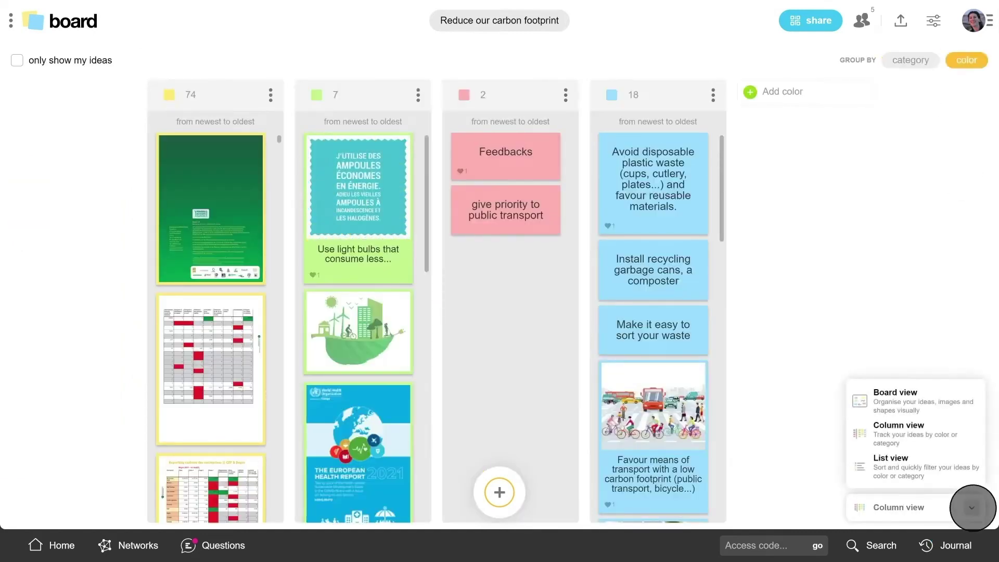
click(900, 462)
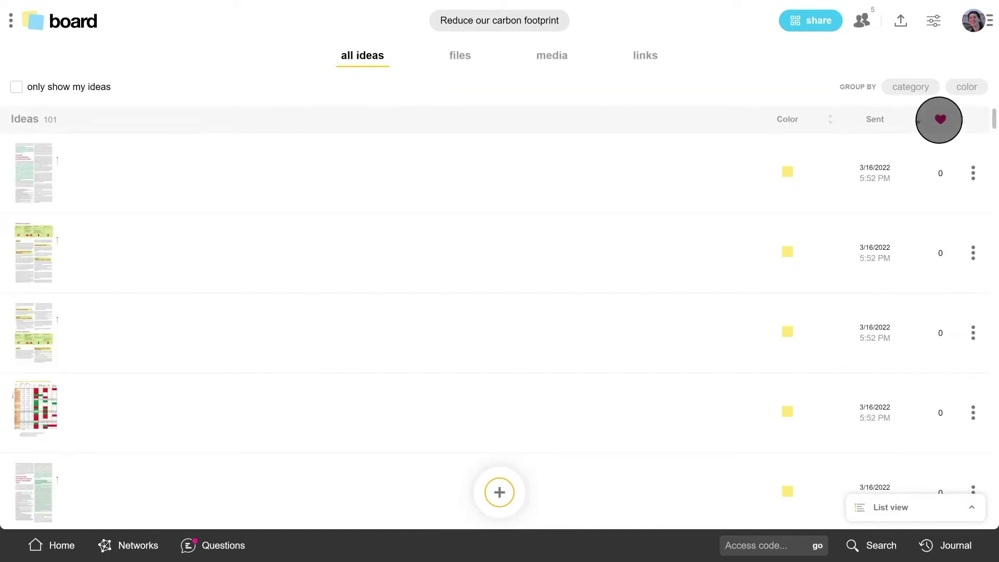
click(939, 119)
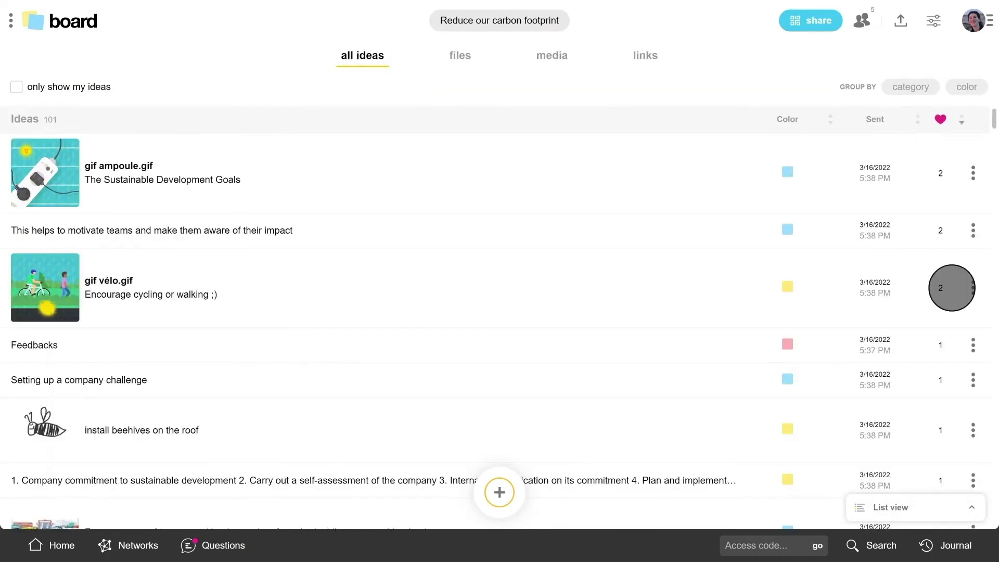
click(969, 508)
click(897, 398)
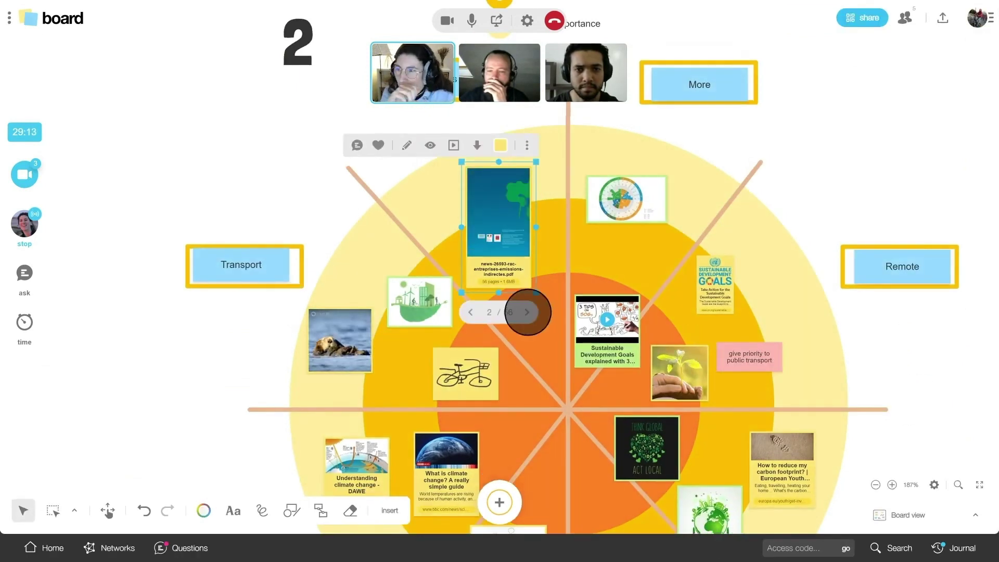
Spread the 56-page PDF into a grid, shrink it, and move it off the diagram.
click(528, 312)
click(528, 312)
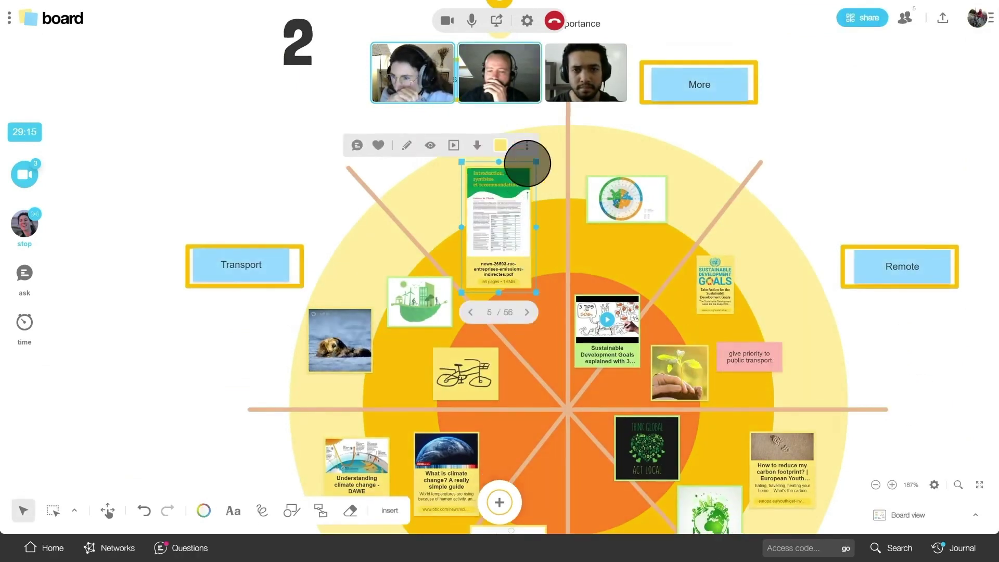
click(527, 146)
click(528, 183)
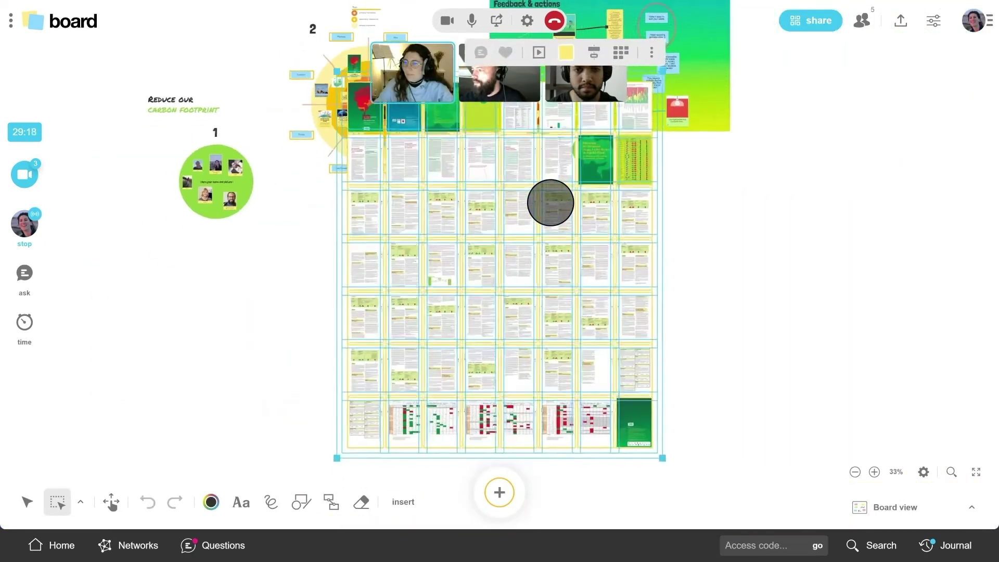
drag(661, 456, 451, 171)
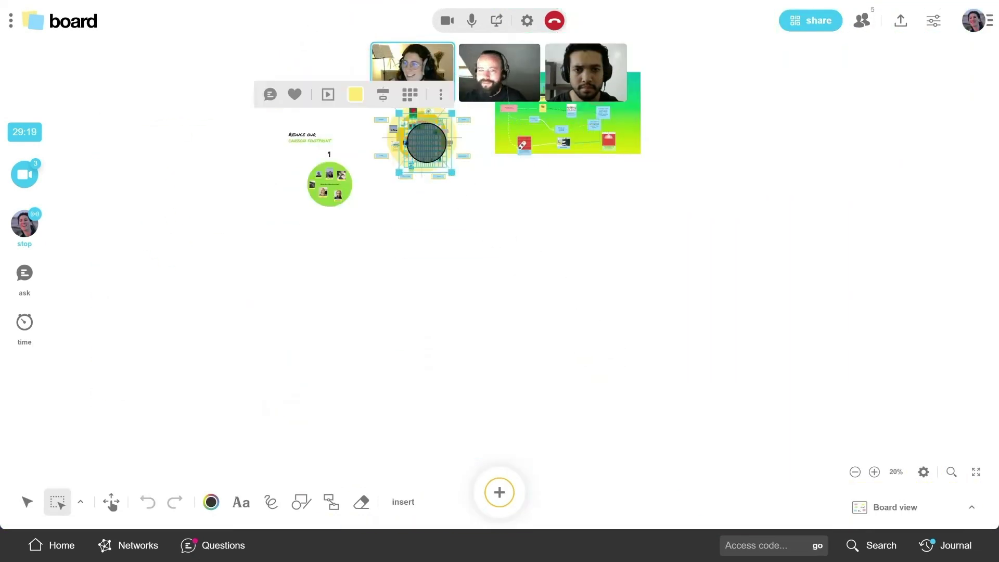
drag(424, 141, 364, 80)
scroll(390, 245, up, 3)
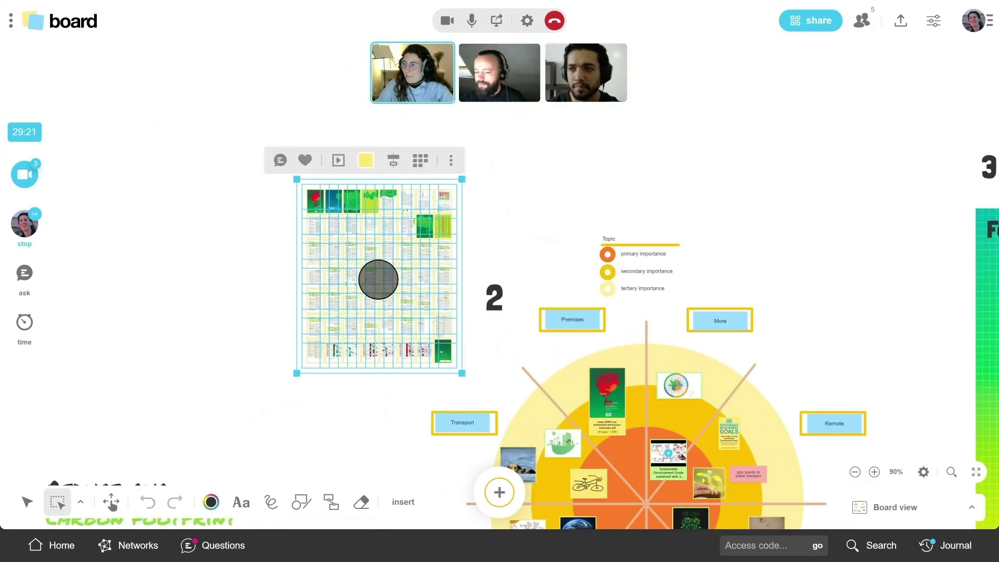
scroll(379, 278, up, 5)
Share Screen 2 briefly, then show the picture, PDF, zip, Excel and CSV export choices.
click(497, 21)
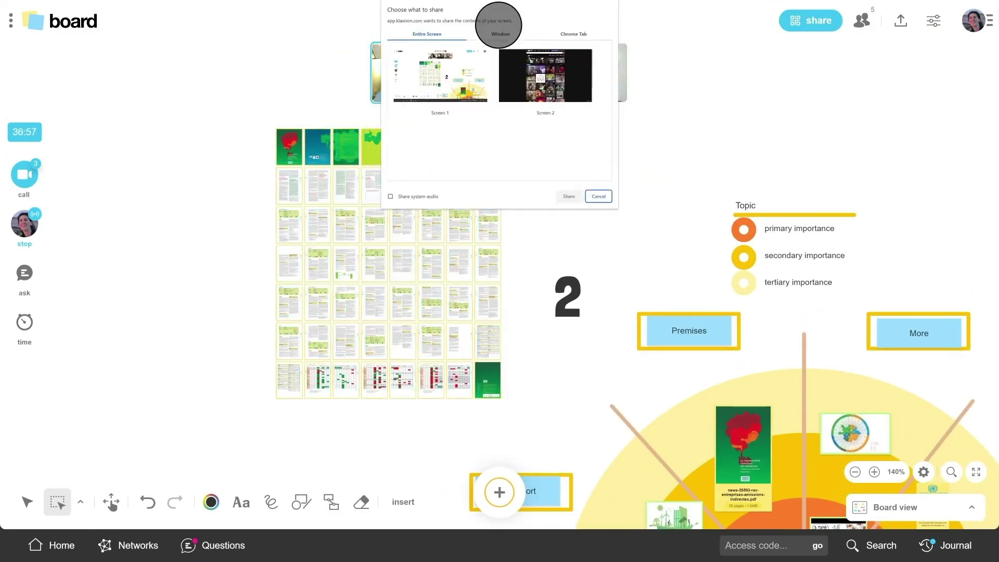
double_click(539, 73)
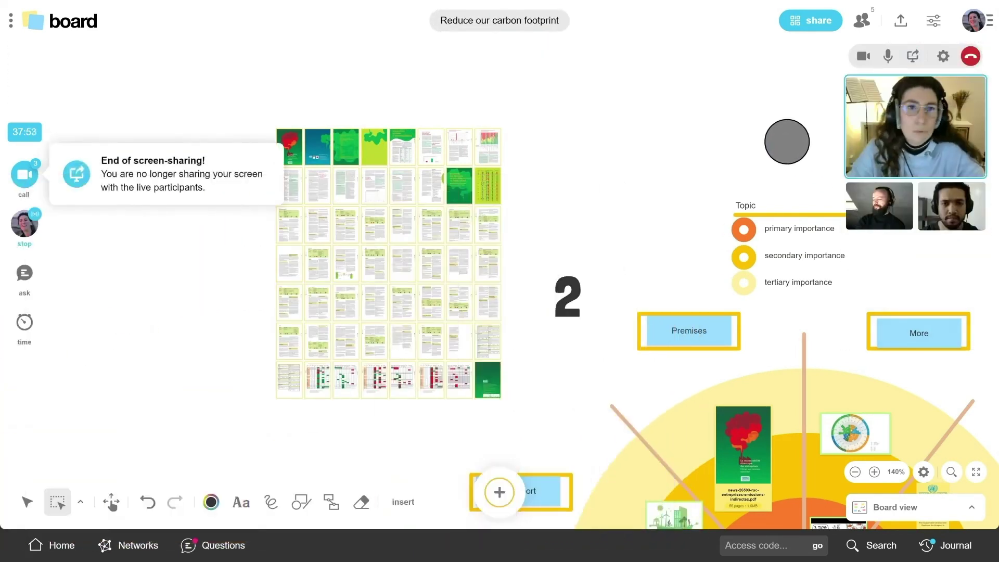
click(901, 20)
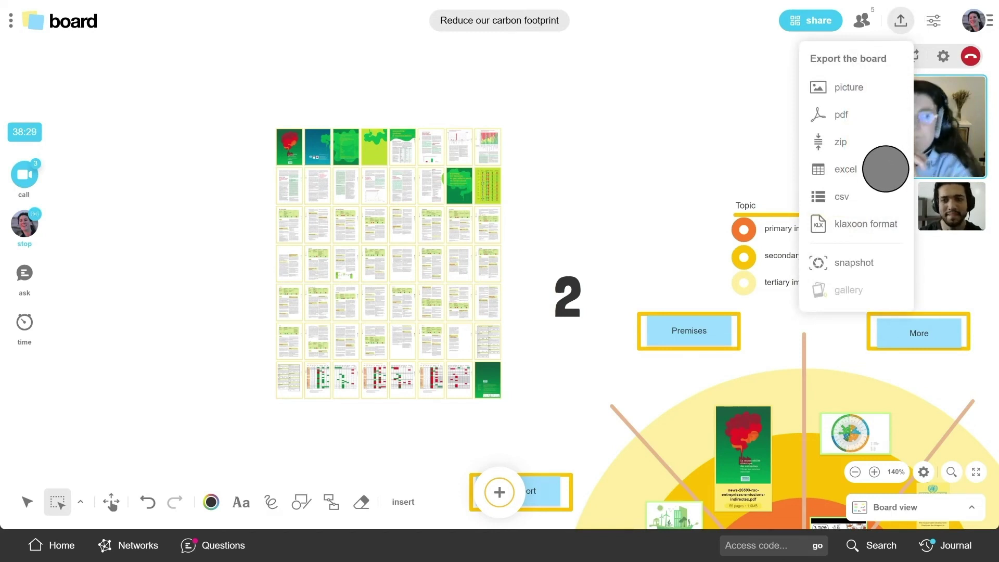
Dismiss the export options, glance at the board details, and show the five participants.
click(901, 21)
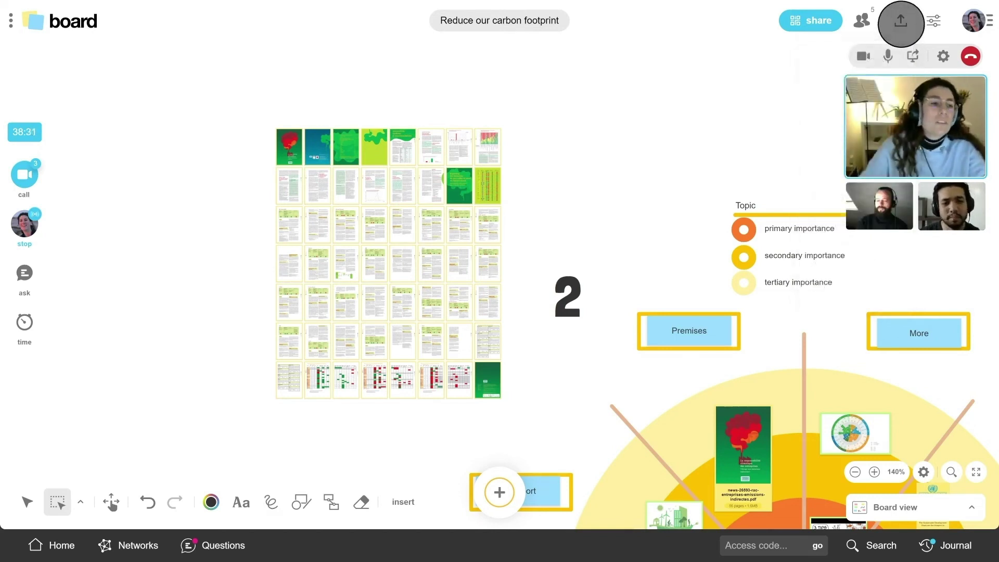
click(24, 22)
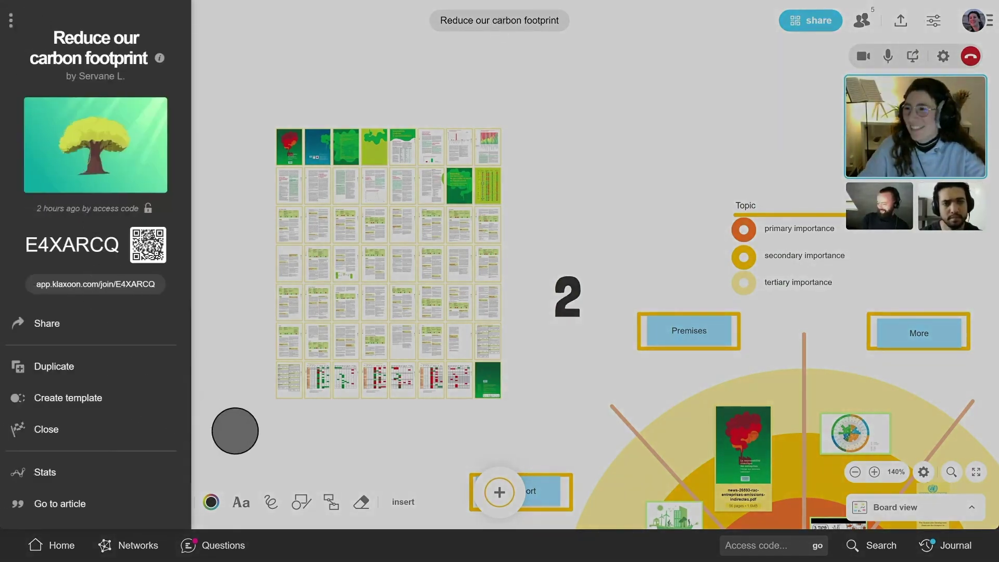
click(258, 439)
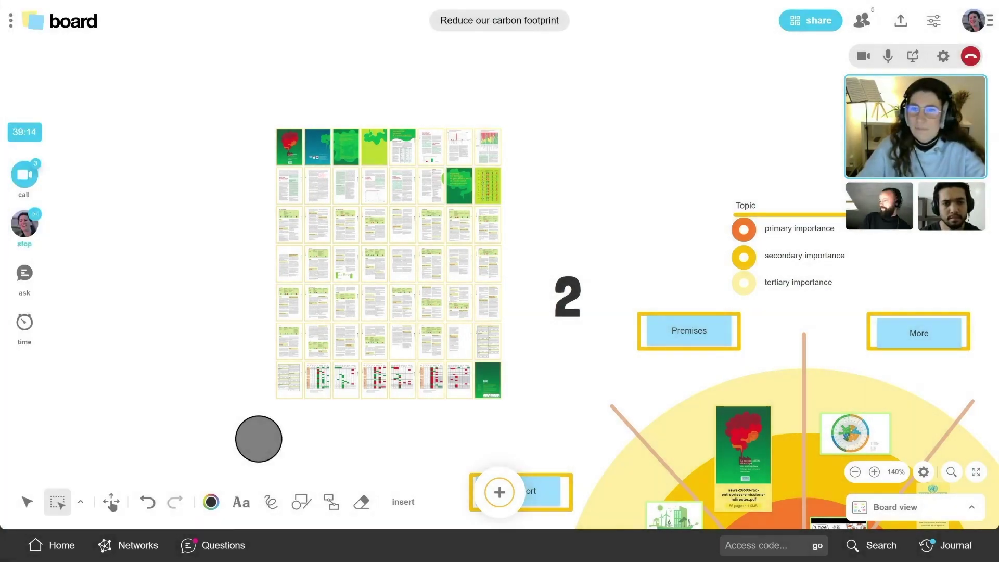
click(864, 22)
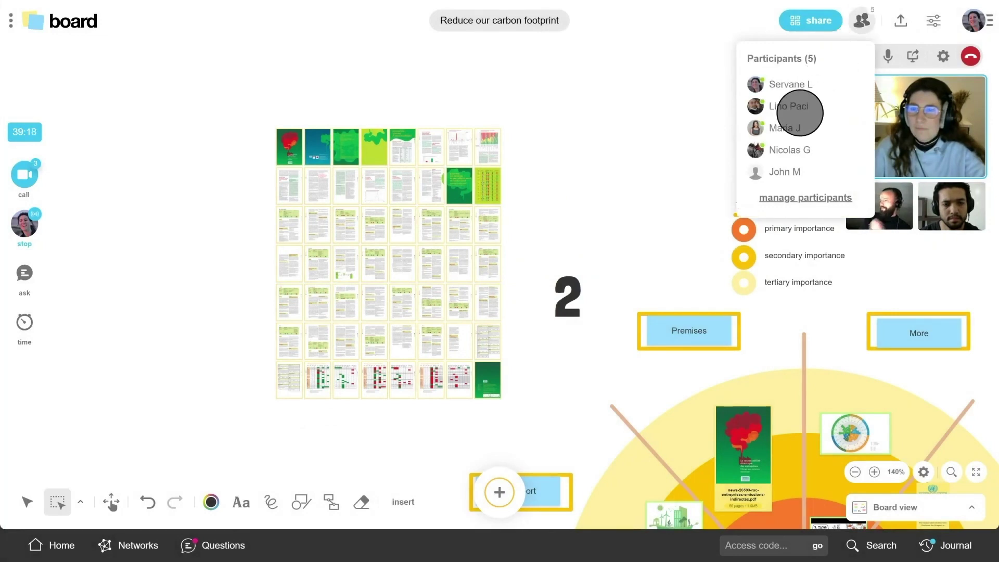
After viewing a participant's profile, put the yes/no vote 'Do you agree with this document?' on the PDF card.
click(787, 129)
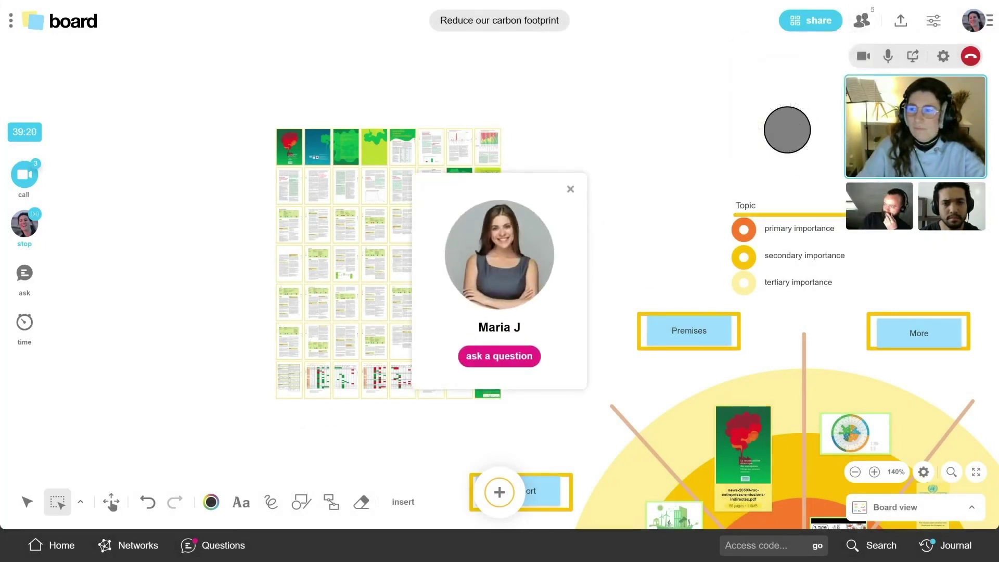
click(570, 190)
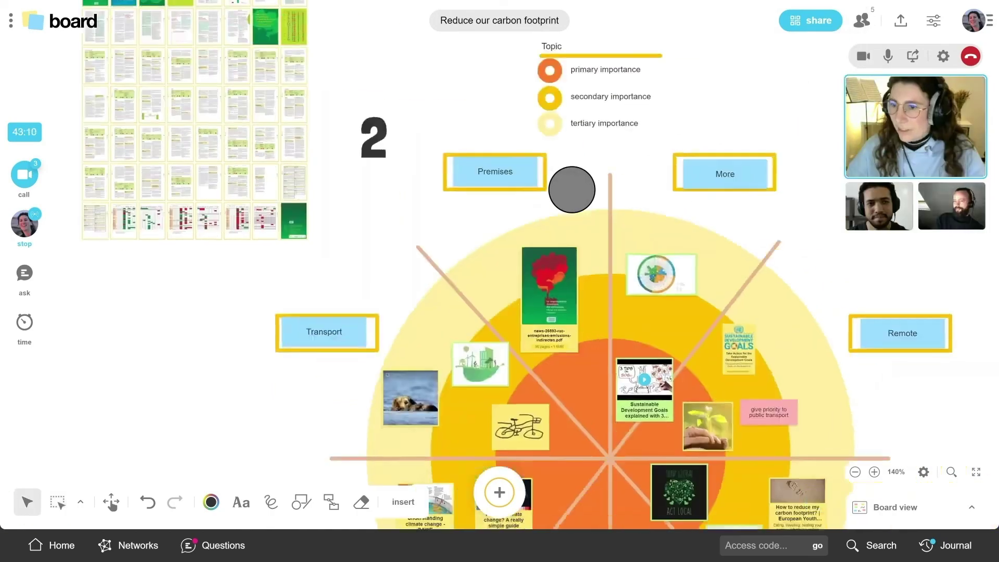
click(538, 223)
click(346, 170)
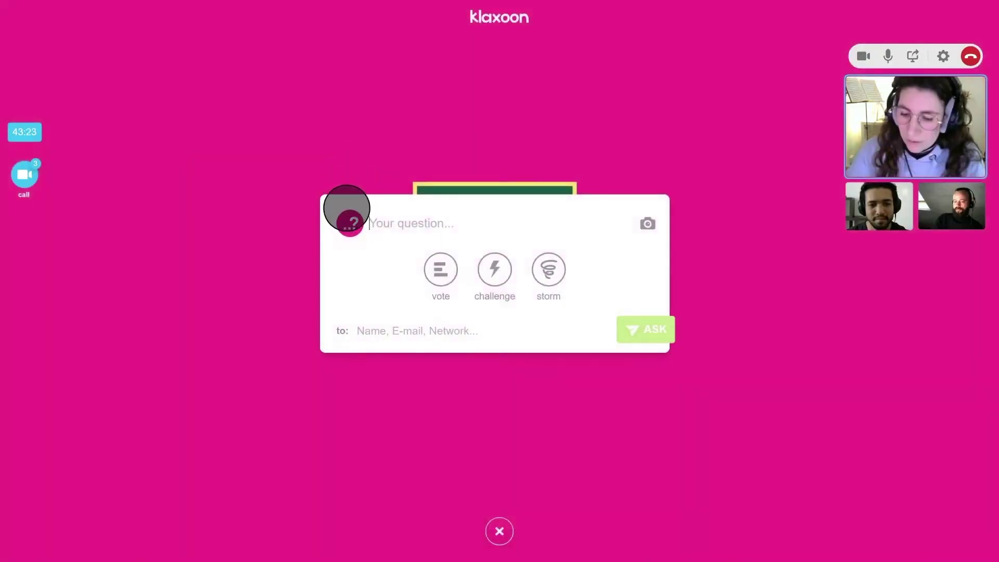
text(Do you agree with this document?)
click(425, 274)
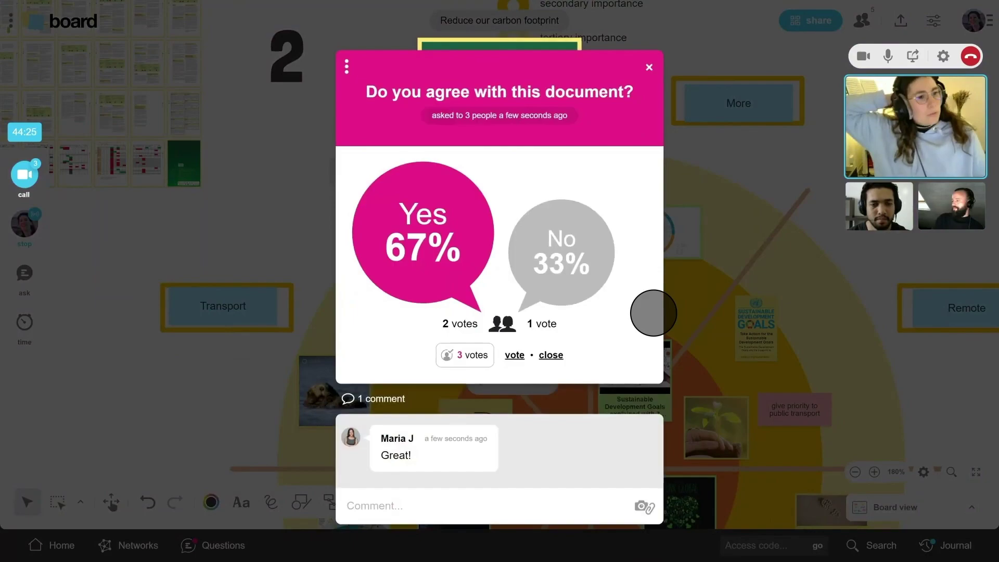
click(648, 68)
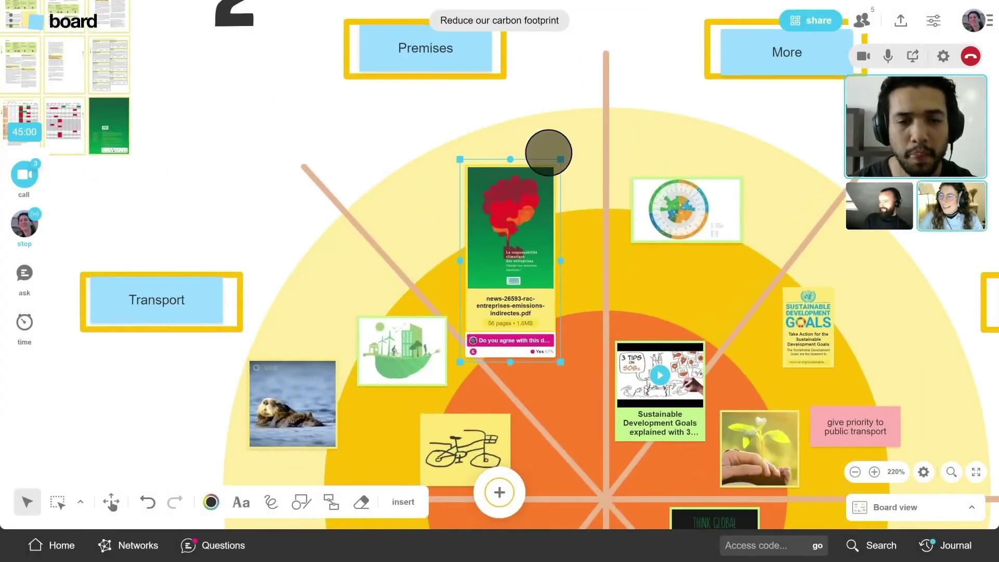